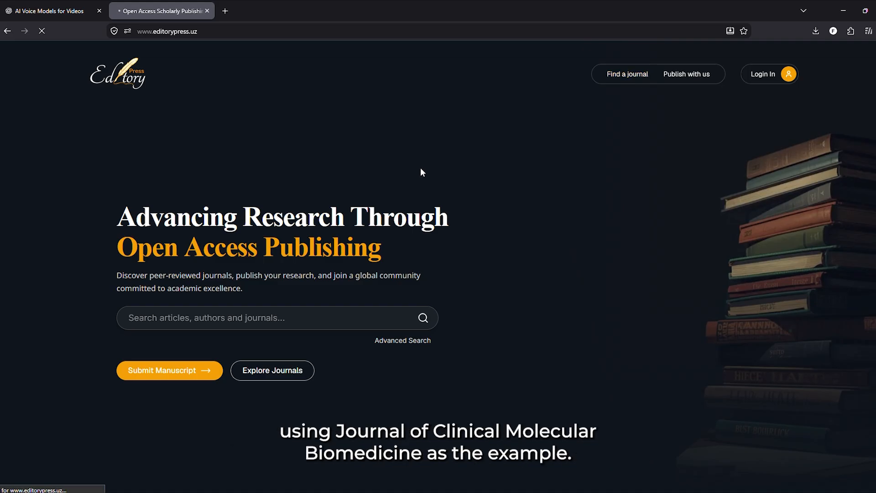
# Open the Clinical & Molecular Biomedicine journal from the journal list and look through its overview and articles
pyautogui.scroll(-1, 422, 171)
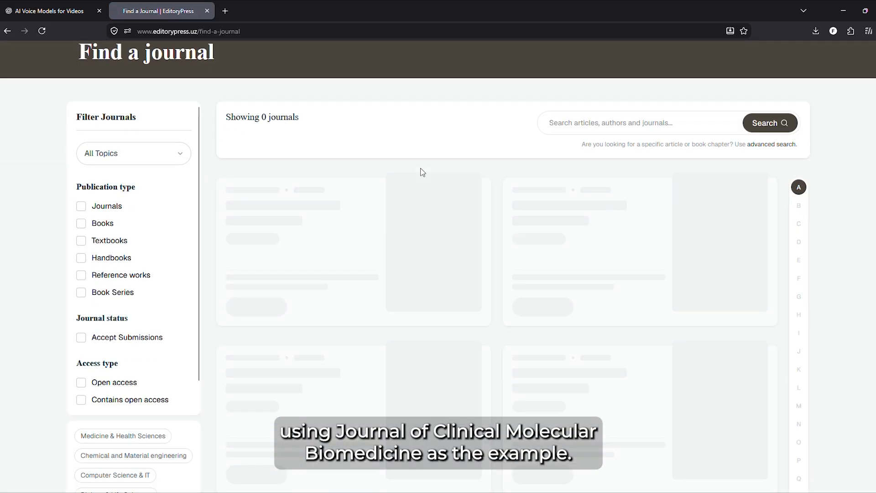
pyautogui.scroll(-3, 422, 172)
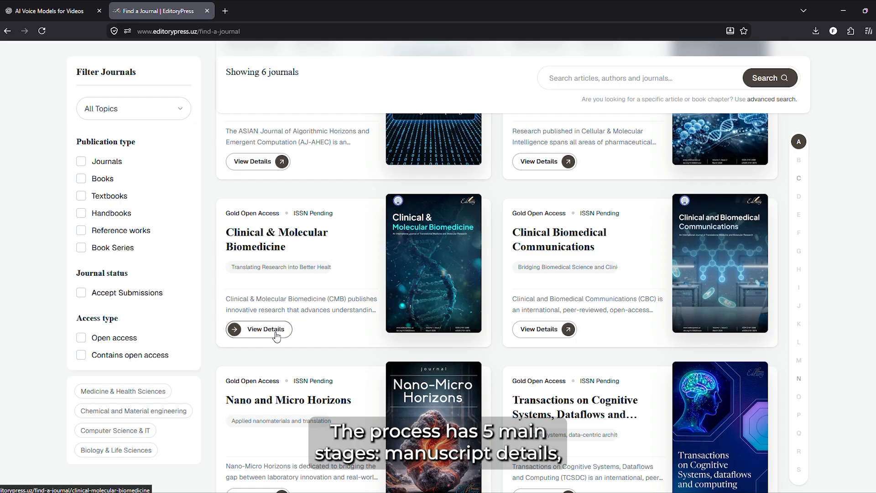
pyautogui.click(276, 336)
pyautogui.scroll(-5, 349, 250)
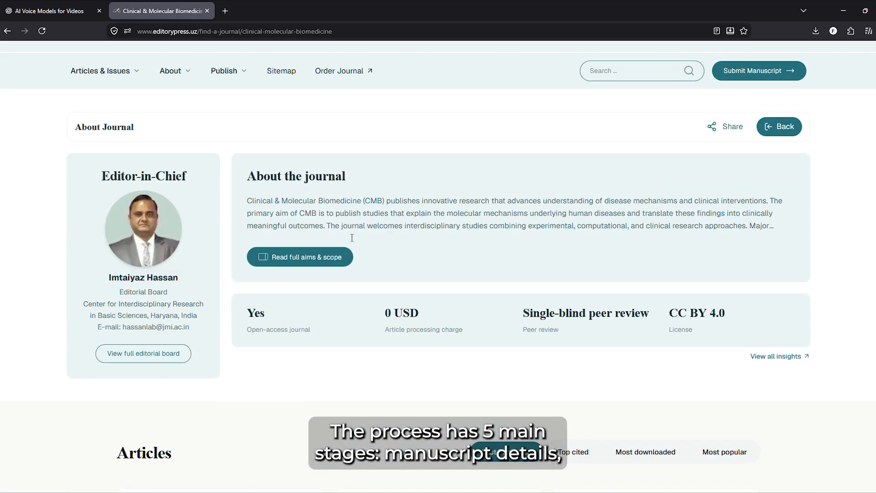
pyautogui.scroll(-11, 351, 237)
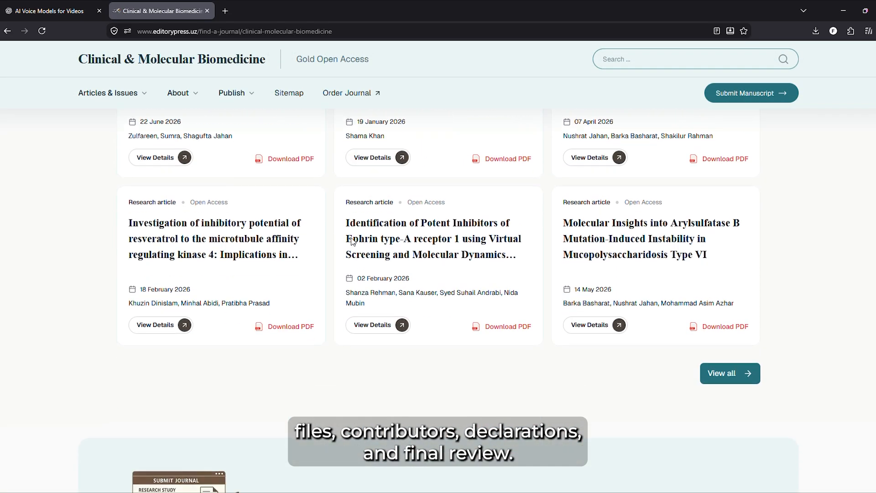
pyautogui.scroll(-10, 352, 241)
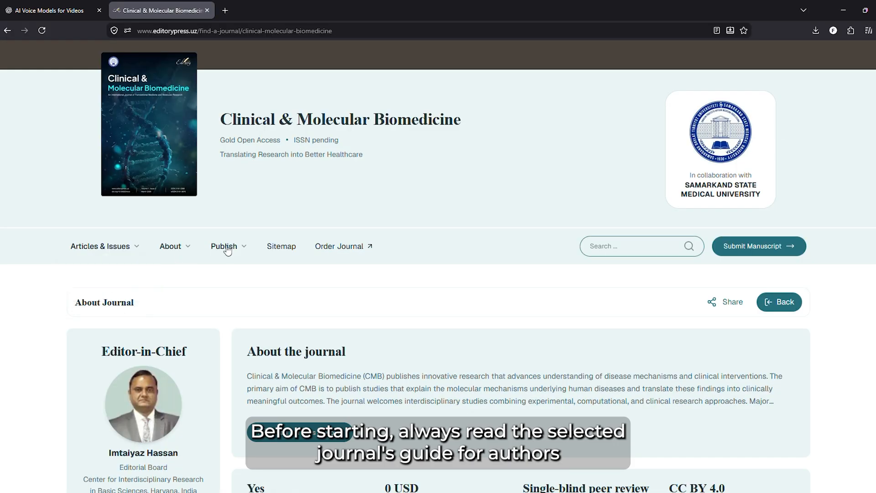
# Open the journal's Guide for Authors and read it through, from article types to open access and article processing charges
pyautogui.click(227, 249)
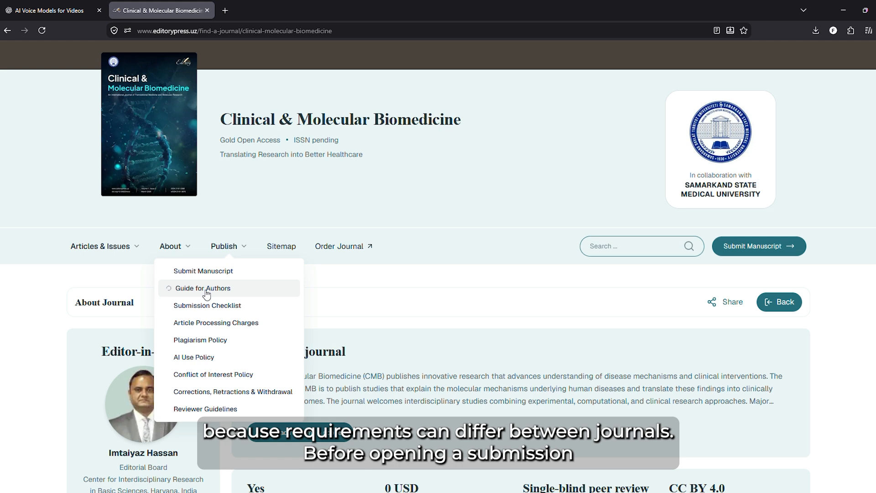
pyautogui.scroll(-5, 62, 235)
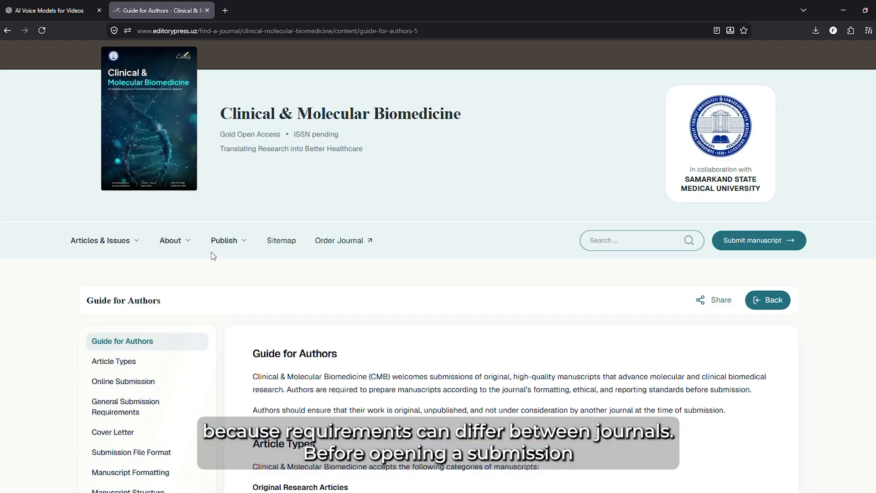
pyautogui.scroll(-4, 61, 235)
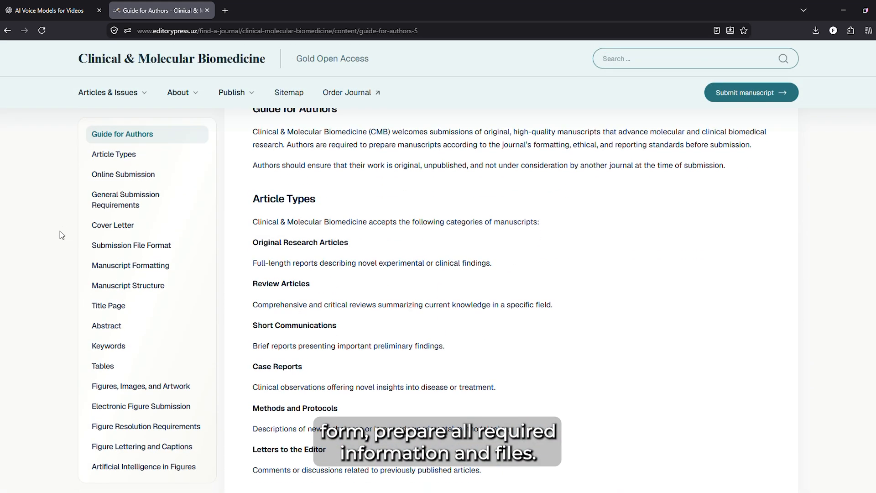
pyautogui.scroll(-5, 62, 235)
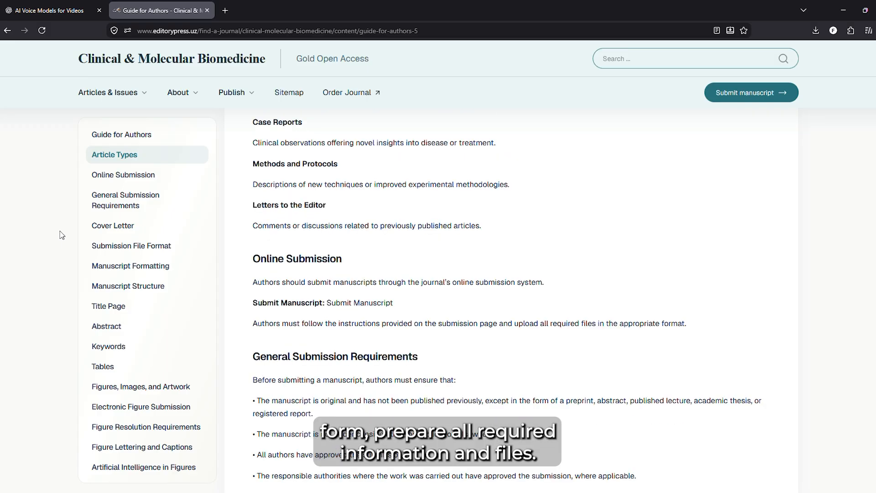
pyautogui.scroll(-5, 61, 235)
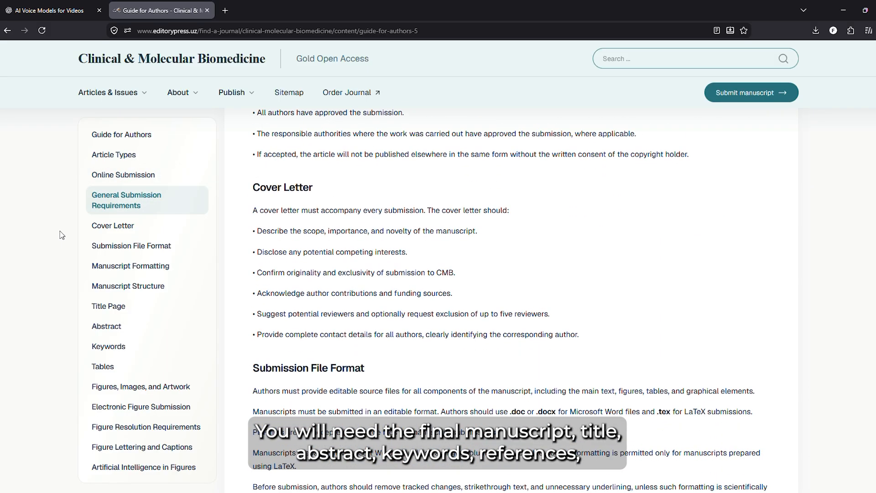
pyautogui.scroll(-7, 62, 235)
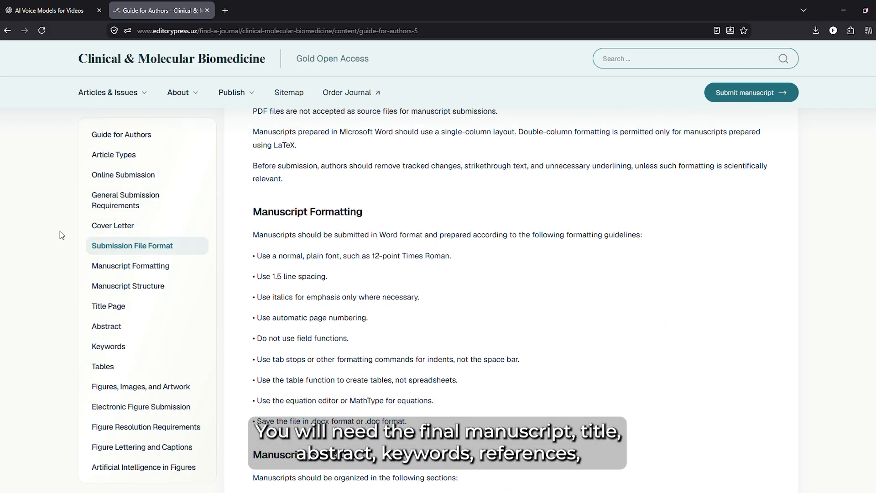
pyautogui.scroll(-7, 62, 235)
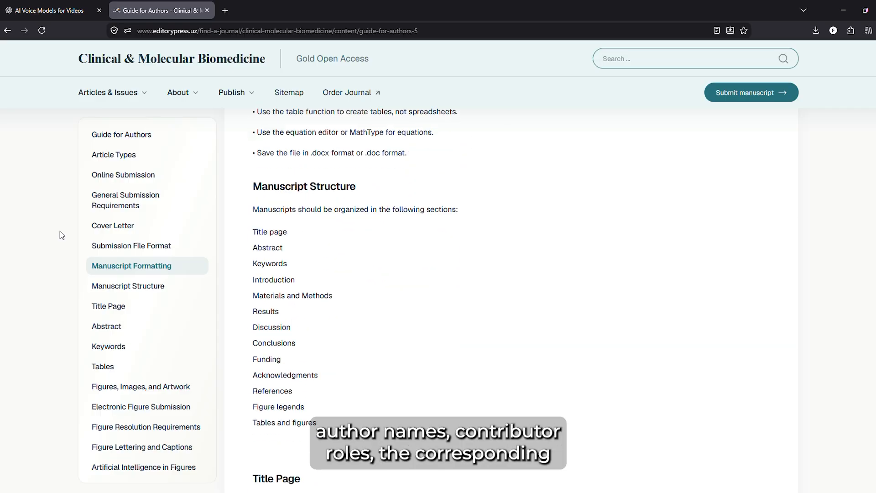
pyautogui.scroll(-12, 62, 235)
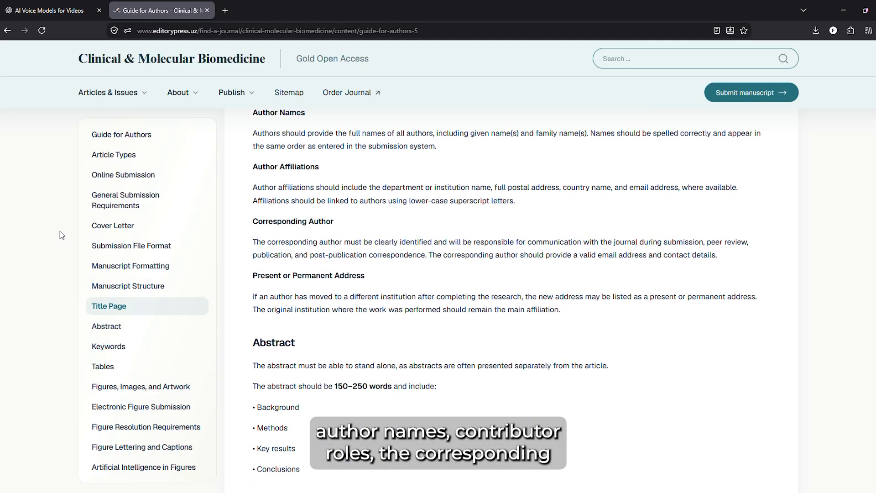
pyautogui.scroll(-12, 62, 235)
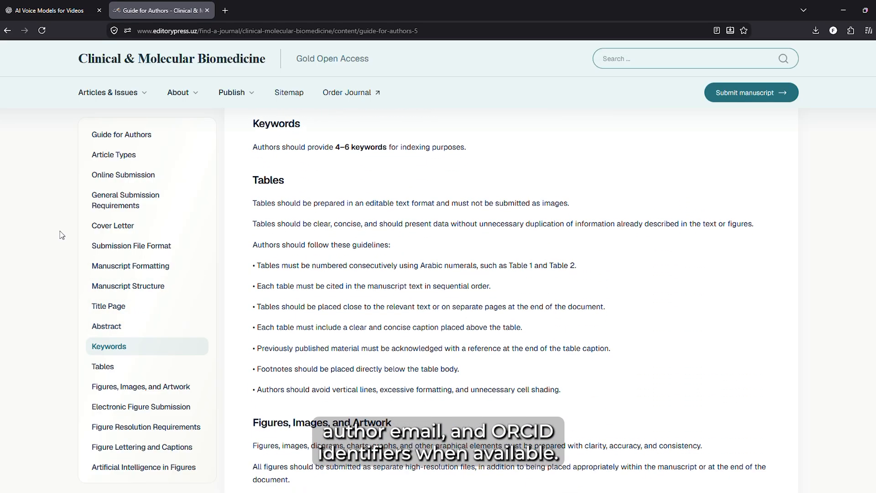
pyautogui.scroll(-1, 62, 235)
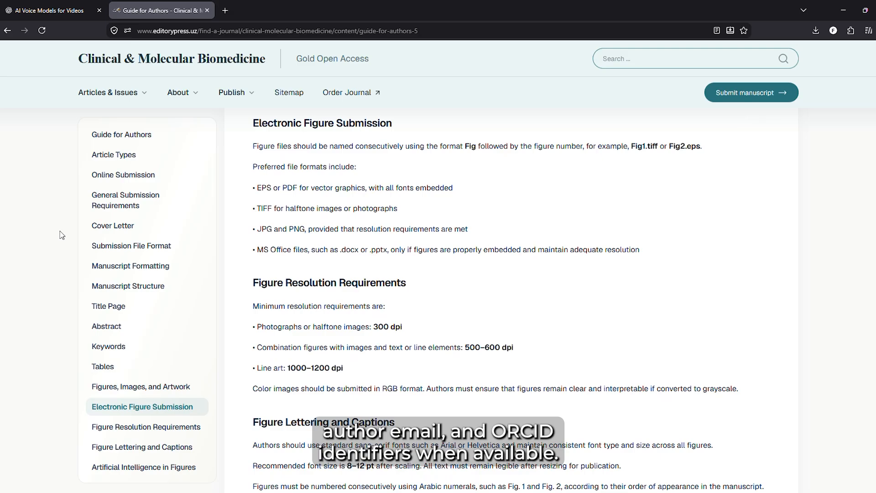
pyautogui.scroll(-14, 61, 235)
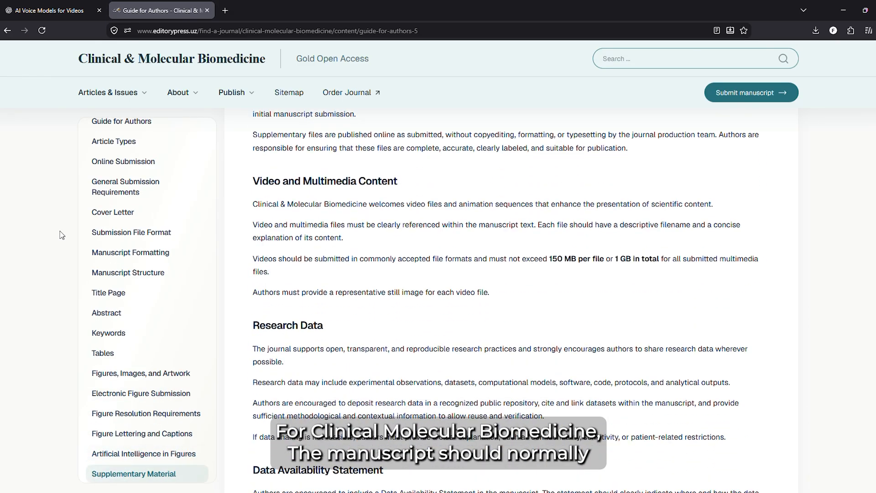
pyautogui.scroll(-2, 62, 235)
pyautogui.scroll(-15, 62, 235)
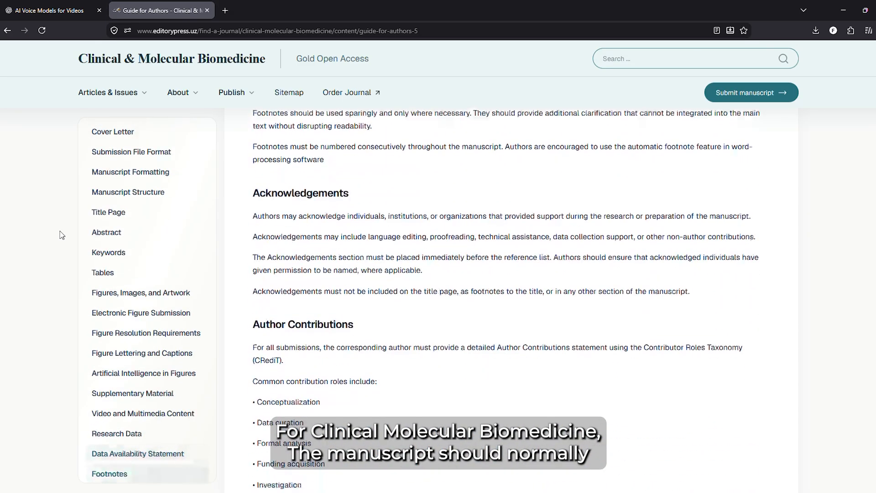
pyautogui.scroll(-12, 62, 235)
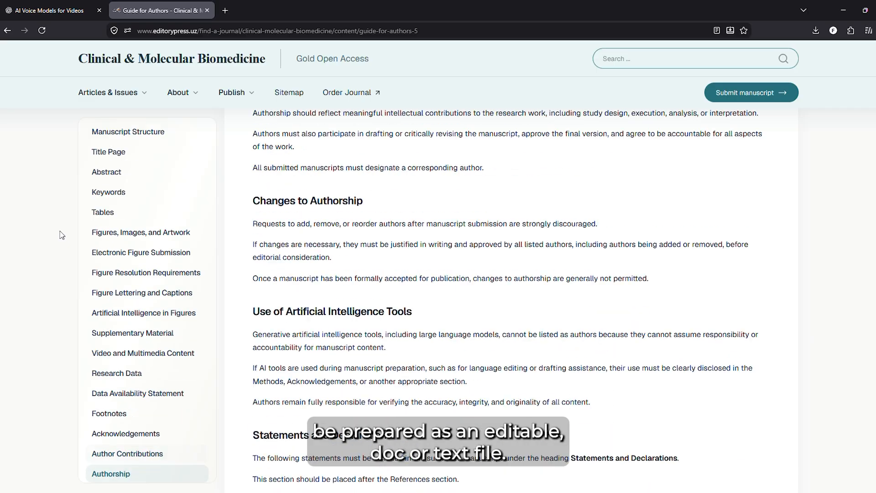
pyautogui.scroll(-12, 62, 235)
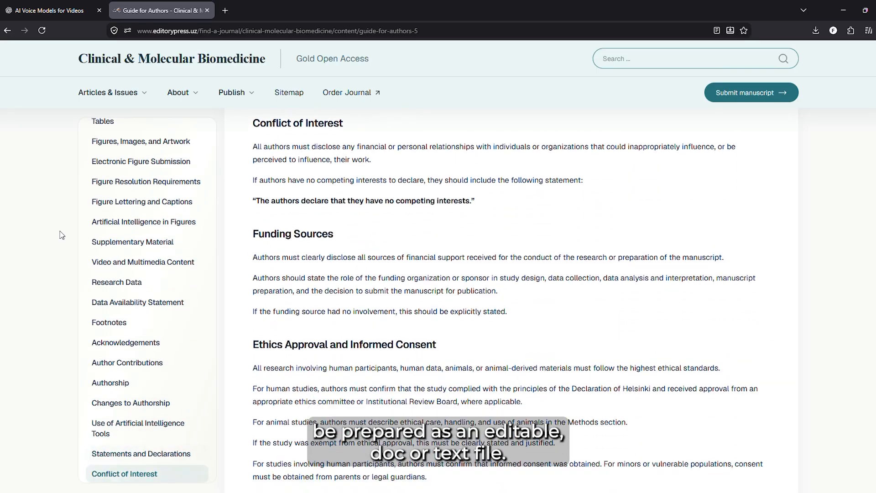
pyautogui.scroll(-6, 62, 235)
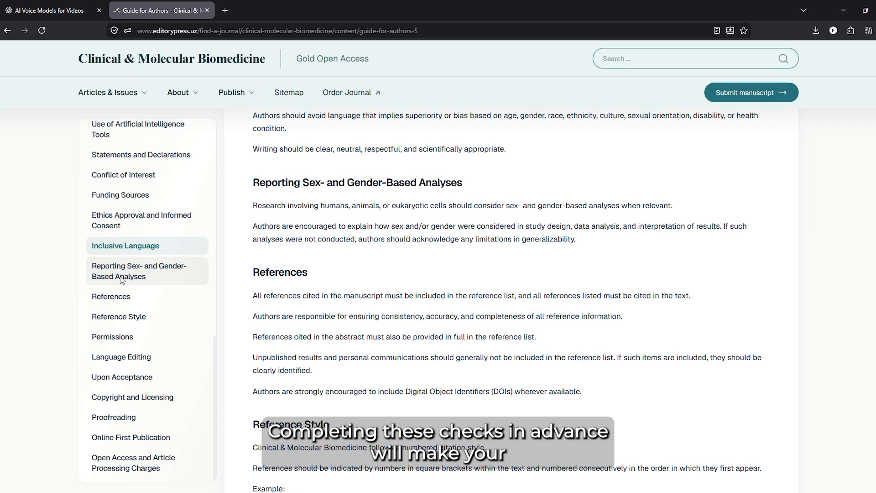
pyautogui.scroll(-15, 340, 260)
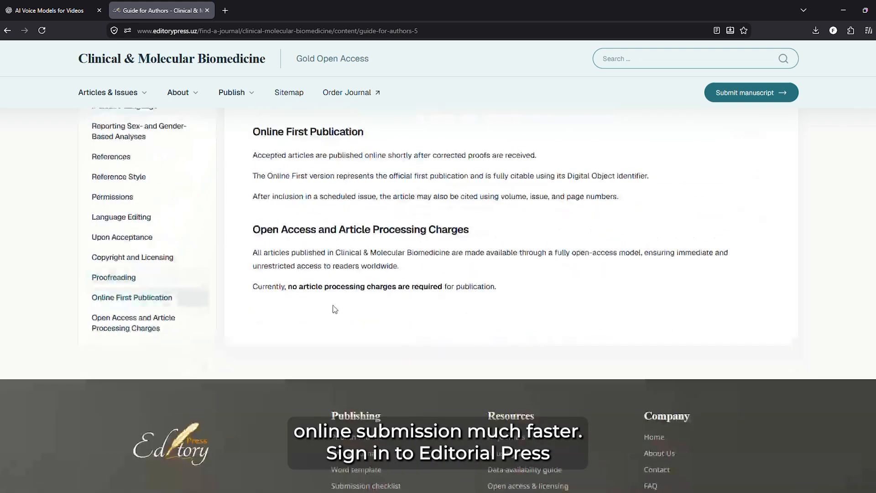
pyautogui.scroll(-2, 365, 183)
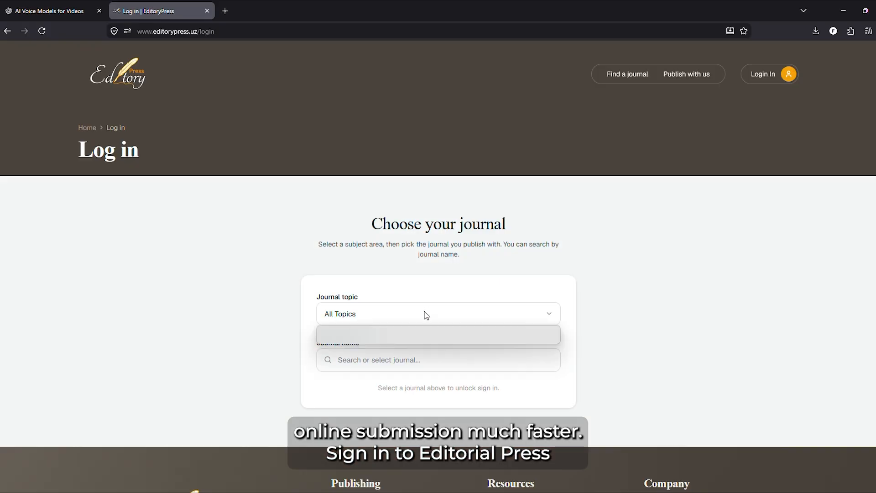
# Choose the Clinical & Molecular Biomedicine journal on the login page and sign in with a Google account
pyautogui.click(424, 314)
pyautogui.click(436, 402)
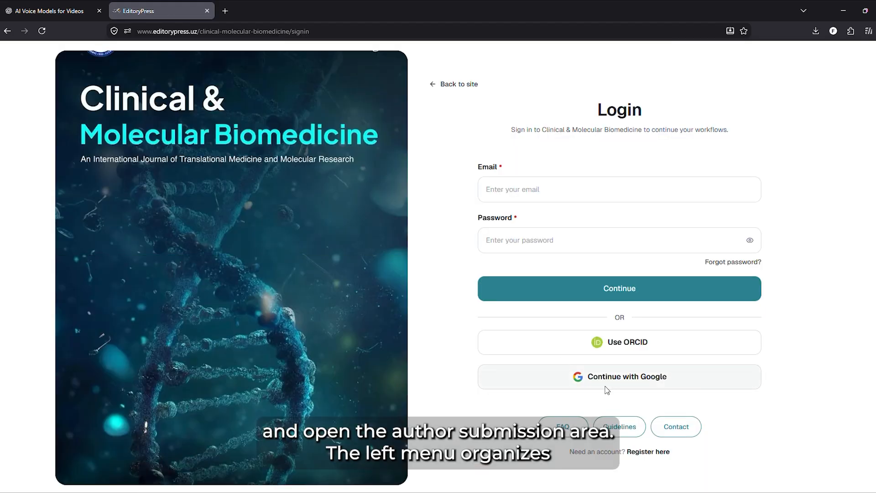
pyautogui.click(606, 387)
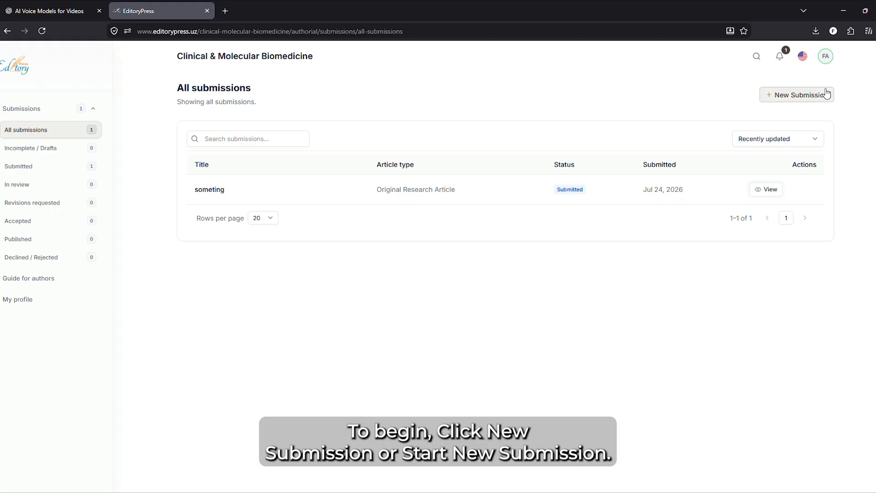
# Start a new submission titled "A Synthetic Biomarker Data Workflow for Demonstrating Online Manuscript Submission", copied from the Word manuscript, as an Original Research Article
pyautogui.click(774, 97)
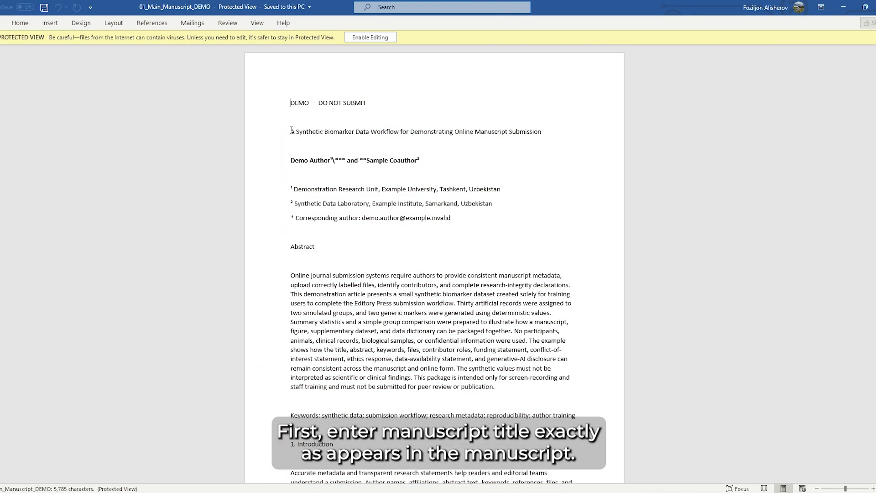
pyautogui.moveTo(291, 131); pyautogui.dragTo(568, 150)
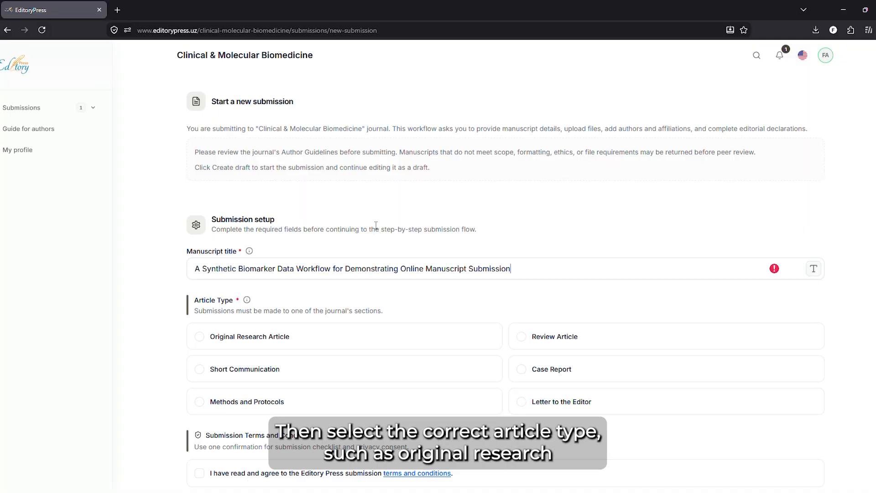
pyautogui.scroll(-2, 282, 273)
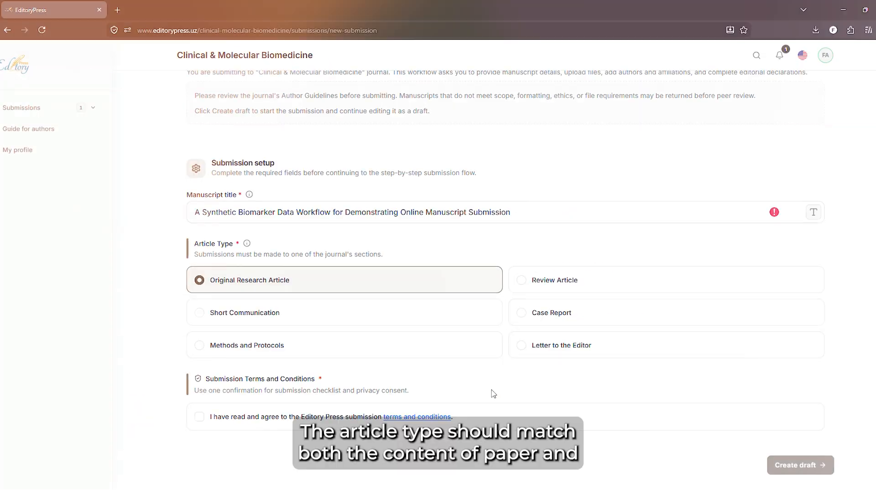
# Open the submission terms and conditions and read them through, from originality to submission confirmation
pyautogui.click(440, 416)
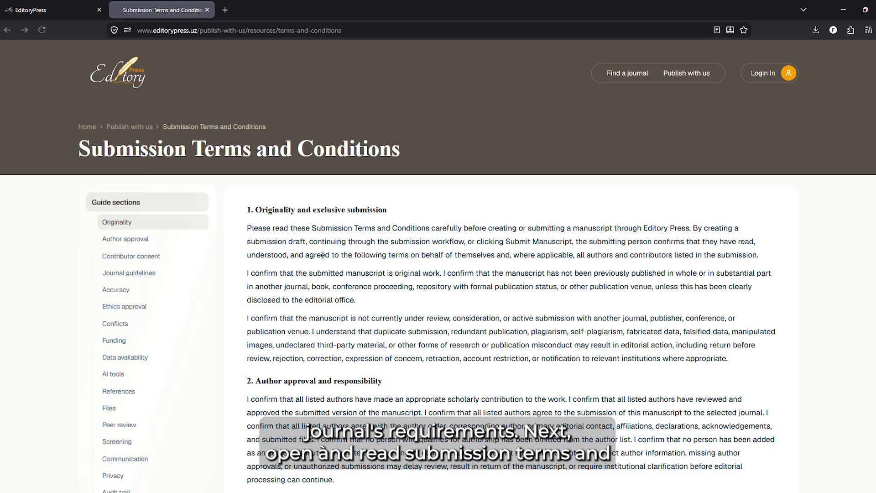
pyautogui.scroll(-3, 324, 254)
pyautogui.scroll(-6, 324, 254)
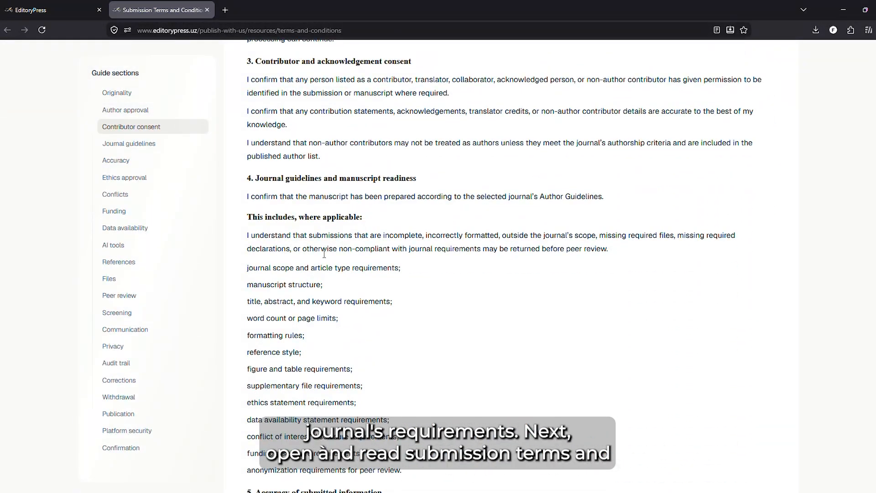
pyautogui.scroll(-6, 324, 254)
pyautogui.scroll(-16, 324, 254)
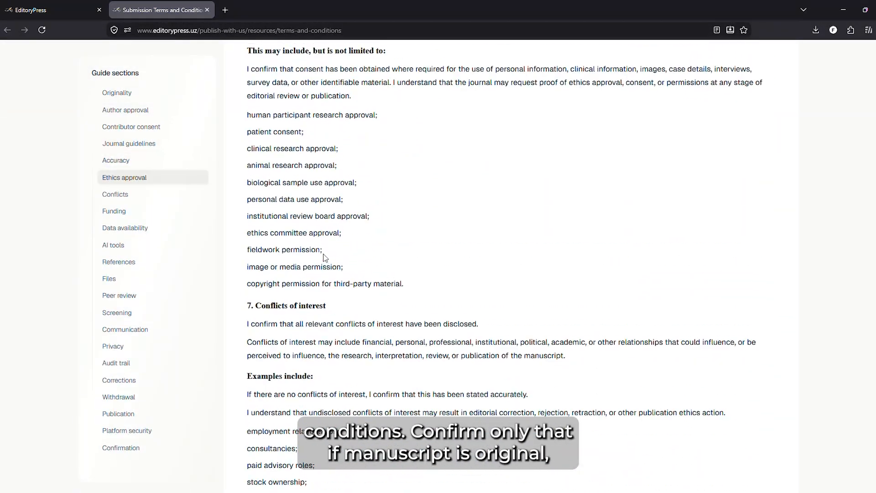
pyautogui.scroll(-20, 324, 257)
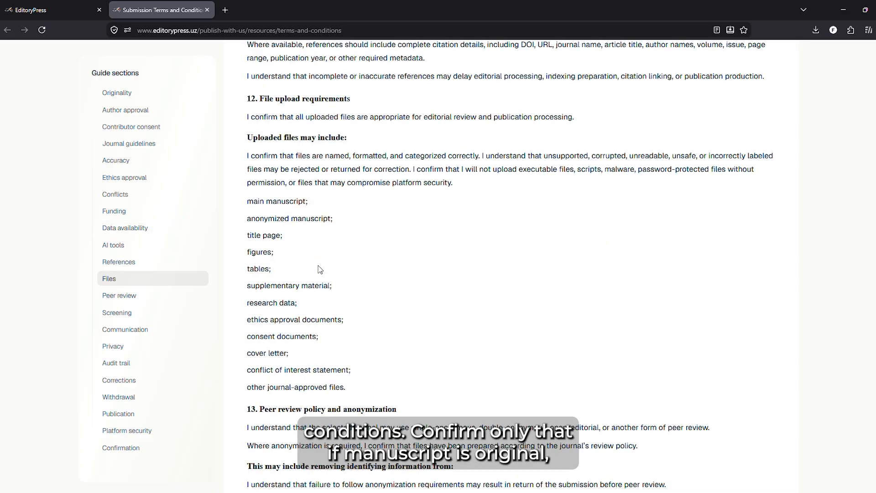
pyautogui.scroll(-20, 321, 265)
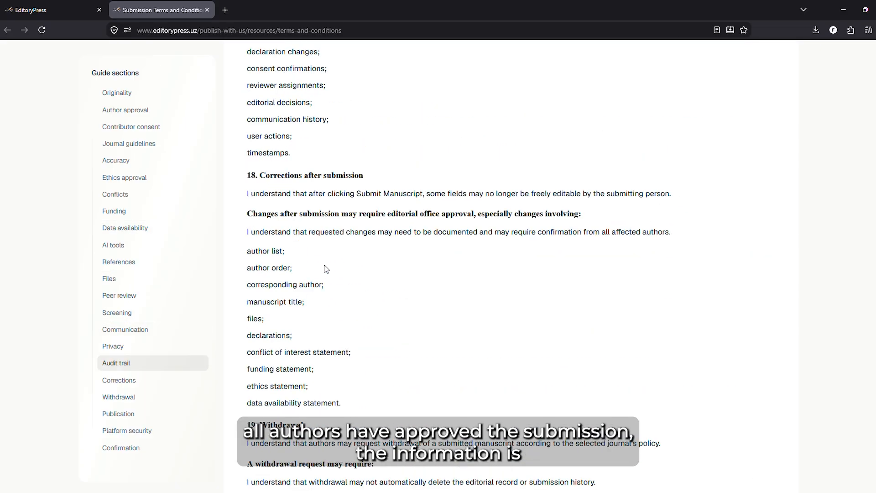
pyautogui.scroll(-10, 325, 265)
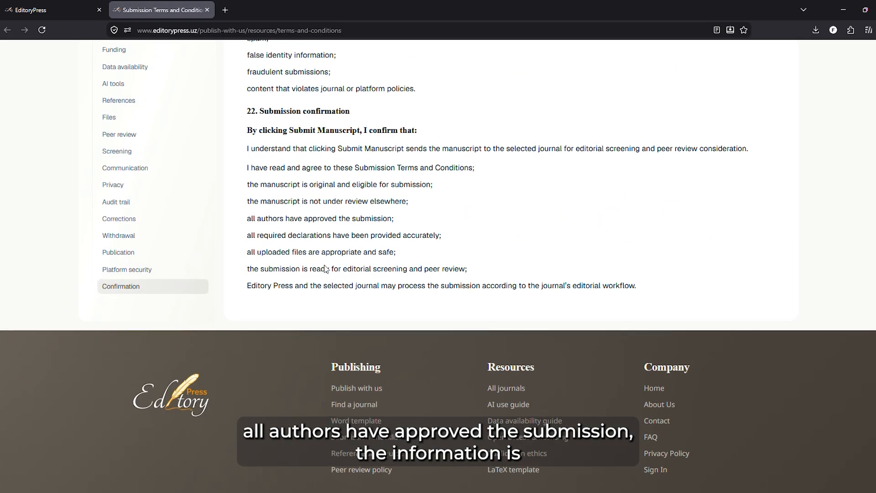
# Return to the submission form, agree to the Editory Press submission terms and conditions, and create the draft
pyautogui.click(16, 4)
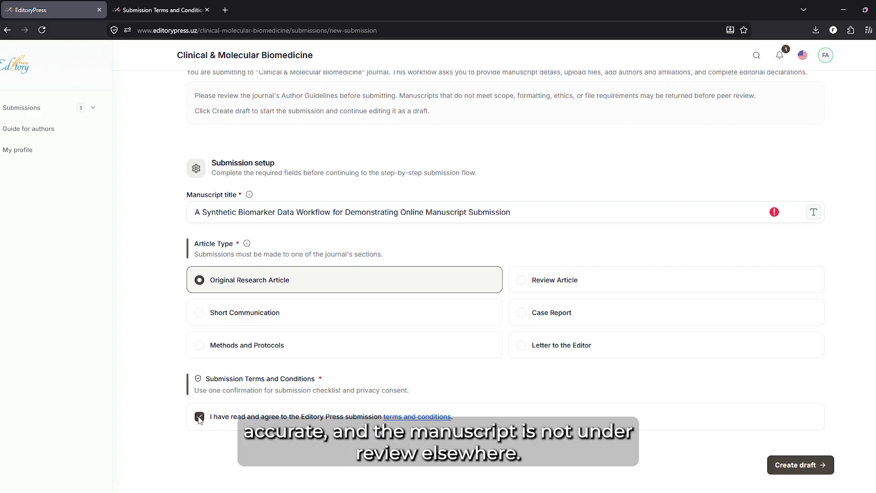
pyautogui.click(794, 465)
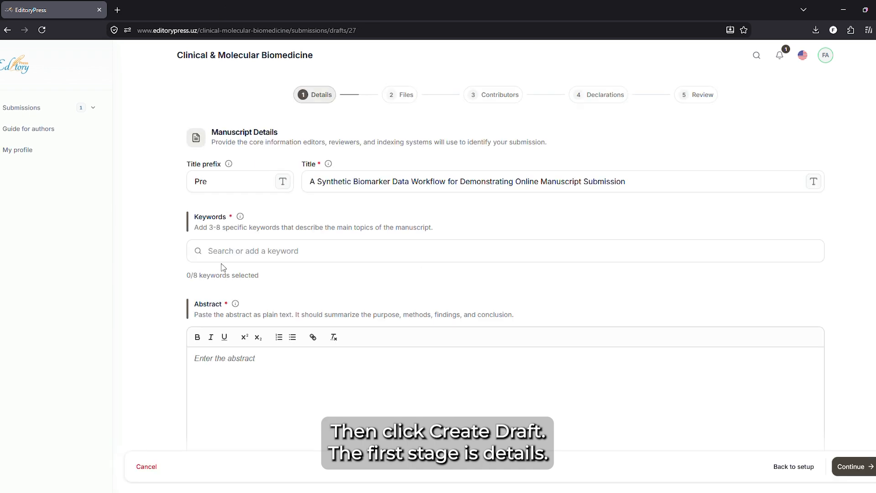
# Add "bio" as the first keyword of the manuscript details
pyautogui.click(225, 250)
pyautogui.write('bio')
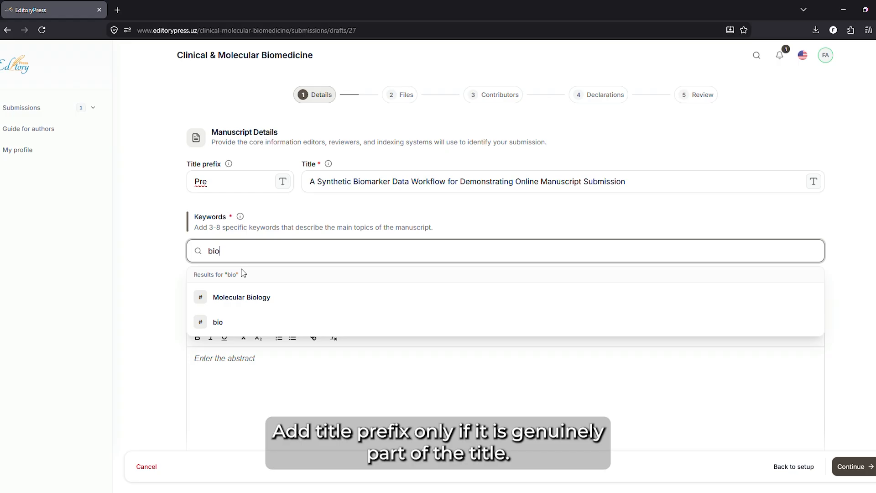
pyautogui.click(246, 321)
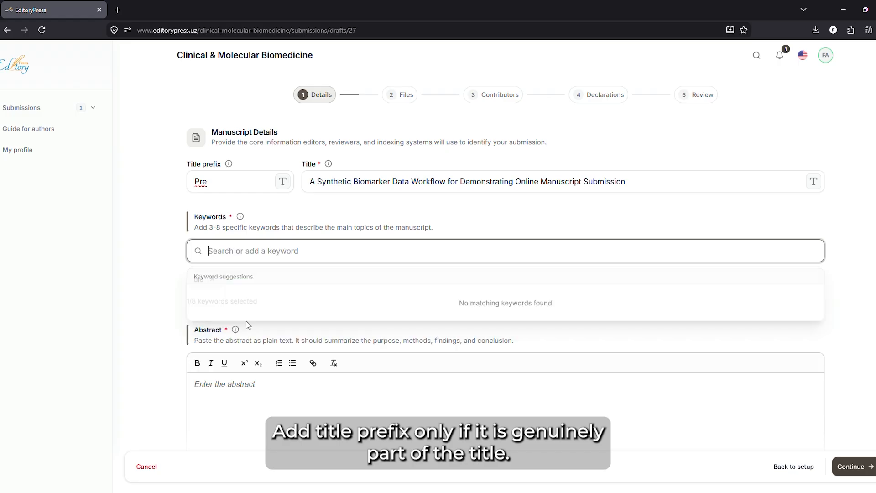
pyautogui.scroll(-2, 156, 255)
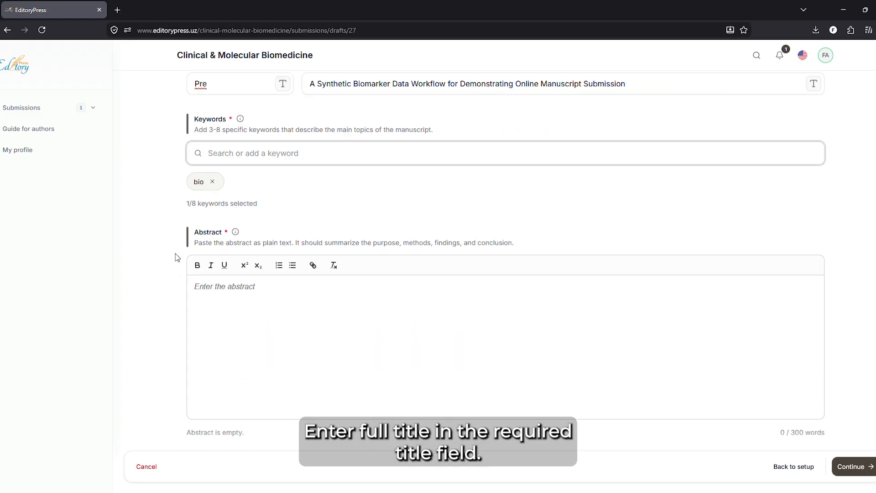
# Copy the keyword "research metadata" from the Word manuscript and create it as a keyword in the submission form
pyautogui.hotkey('alt', 'Tab')
pyautogui.scroll(-3, 349, 286)
pyautogui.keyDown('ctrl'); pyautogui.scroll(2, 349, 287); pyautogui.keyUp('ctrl')
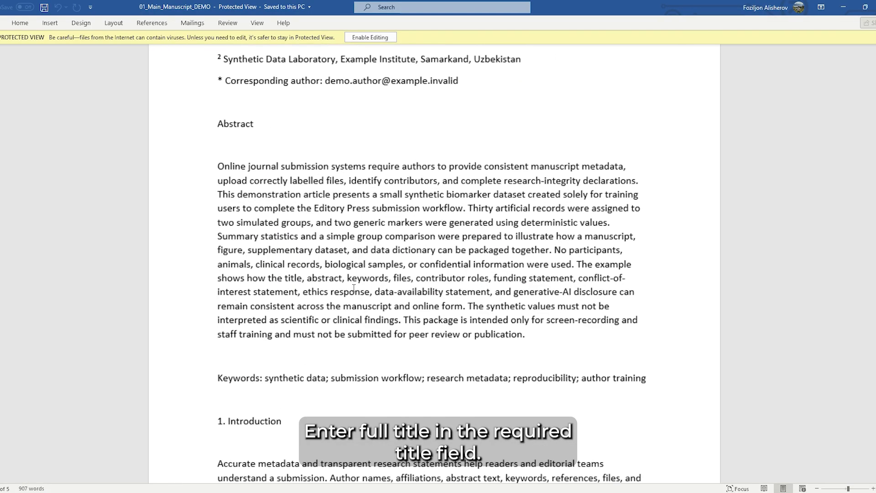
pyautogui.scroll(-2, 415, 299)
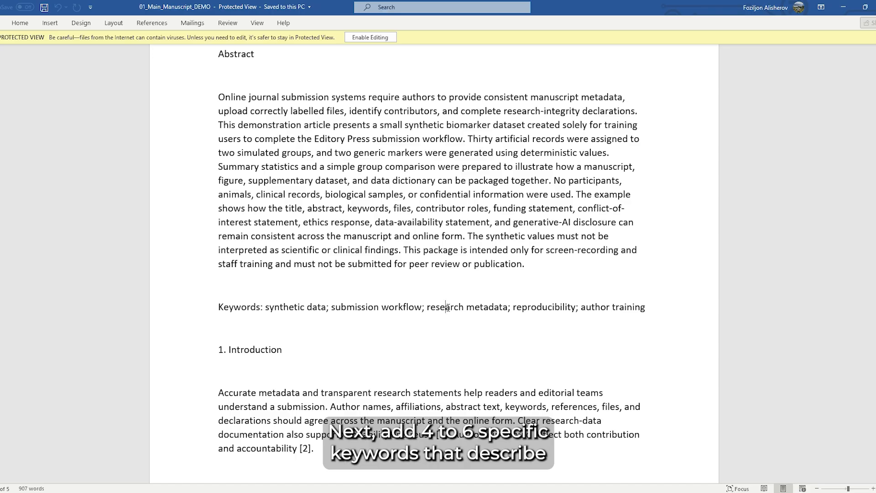
pyautogui.moveTo(451, 308); pyautogui.dragTo(498, 311)
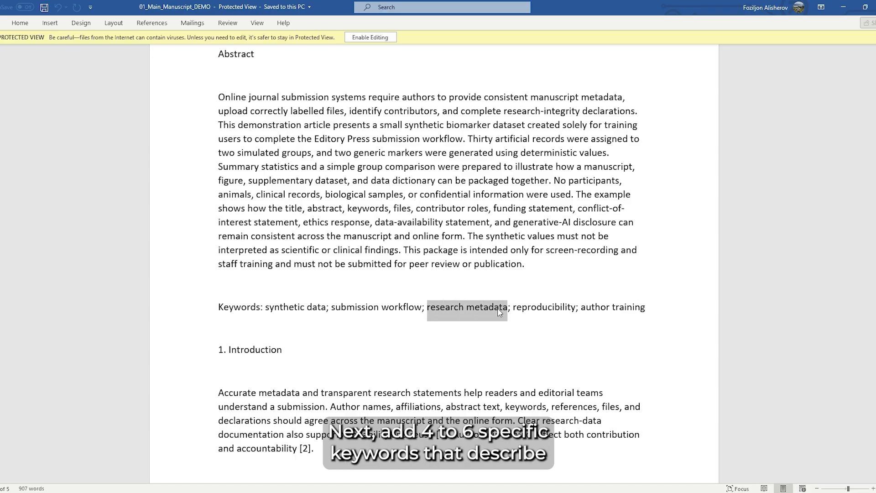
pyautogui.hotkey('ctrl', 'c')
pyautogui.hotkey('alt', 'Tab')
pyautogui.hotkey('ctrl', 'v')
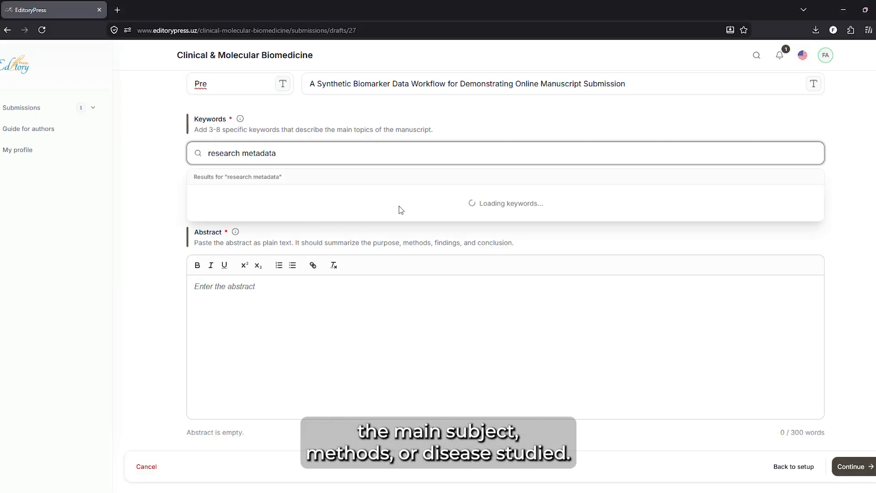
pyautogui.click(322, 233)
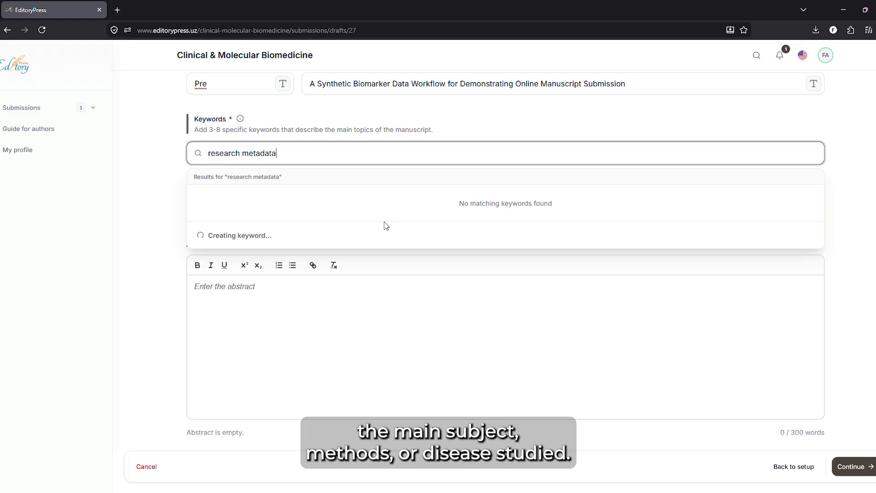
# Copy "reproducibility" from the manuscript's keyword line and add it as another keyword in the submission form
pyautogui.hotkey('alt', 'Tab')
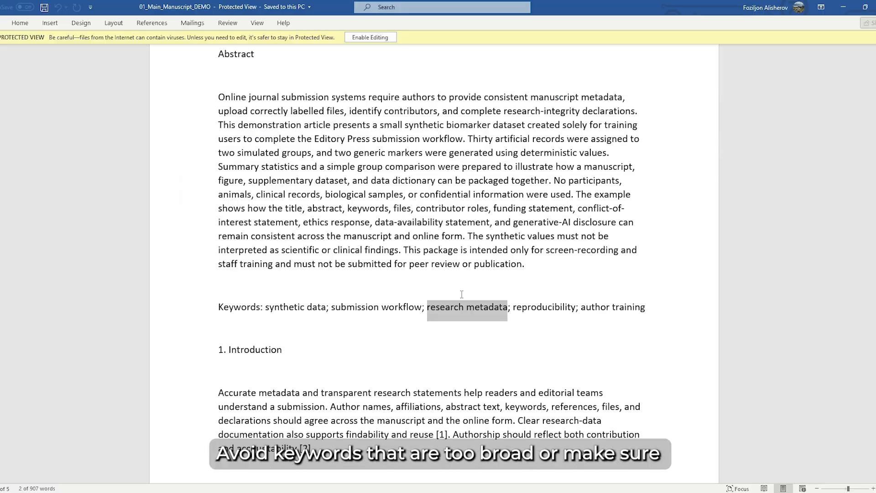
pyautogui.click(522, 315)
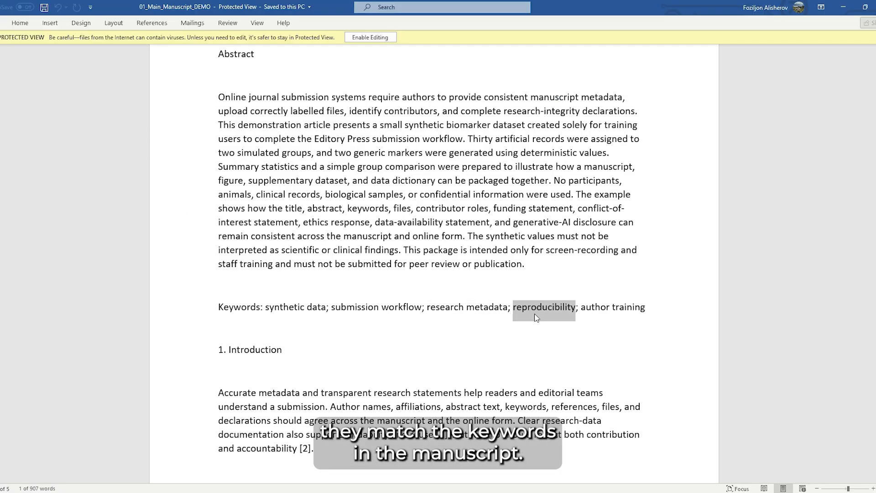
pyautogui.hotkey('alt', 'Tab')
pyautogui.hotkey('ctrl', 'v')
pyautogui.click(280, 238)
# Copy the full abstract paragraph from the Word manuscript into the submission form's Abstract field
pyautogui.hotkey('alt', 'Tab')
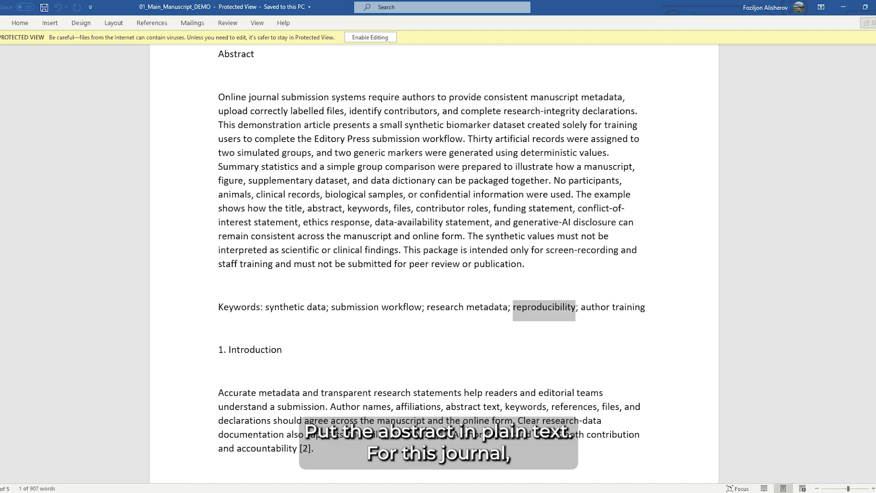
pyautogui.scroll(2, 327, 306)
pyautogui.moveTo(219, 167); pyautogui.dragTo(550, 341)
pyautogui.hotkey('alt', 'Tab')
pyautogui.click(281, 295)
pyautogui.hotkey('ctrl', 'v')
pyautogui.scroll(-5, 419, 300)
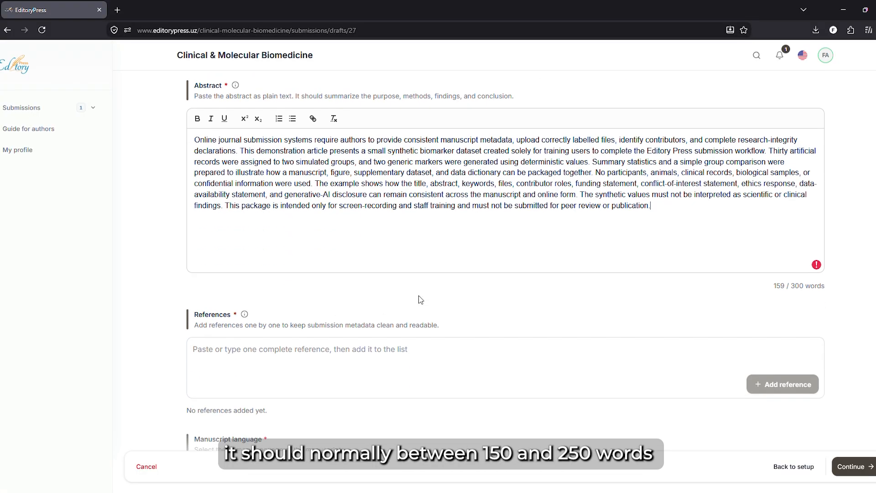
# Copy reference 1, on the FAIR Guiding Principles, from the manuscript's reference list and add it to the submission's references
pyautogui.click(352, 280)
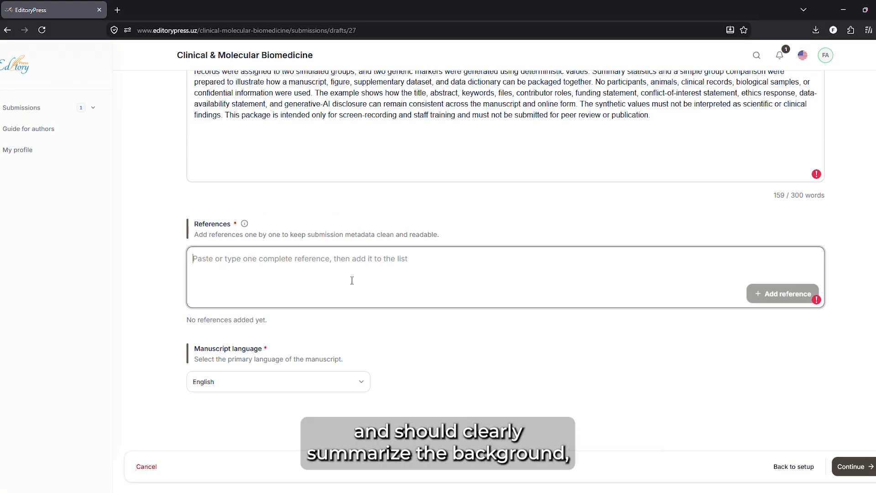
pyautogui.hotkey('alt', 'Tab')
pyautogui.scroll(-15, 354, 280)
pyautogui.scroll(-15, 354, 279)
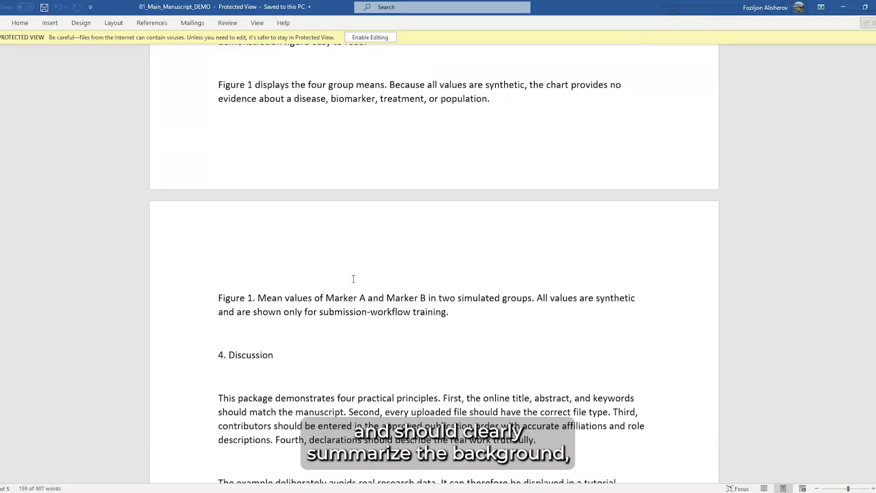
pyautogui.keyDown('ctrl'); pyautogui.scroll(-2, 355, 279); pyautogui.keyUp('ctrl')
pyautogui.scroll(-15, 358, 278)
pyautogui.scroll(-6, 358, 278)
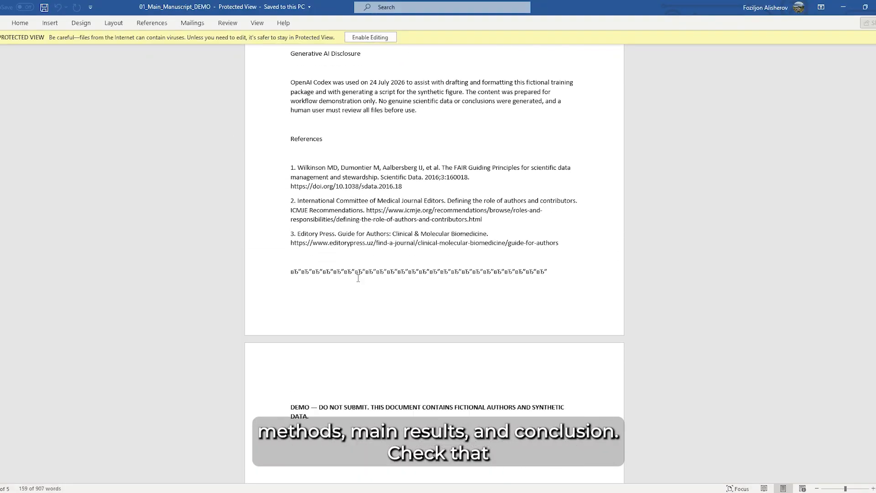
pyautogui.keyDown('ctrl'); pyautogui.scroll(2, 353, 268); pyautogui.keyUp('ctrl')
pyautogui.keyDown('ctrl'); pyautogui.scroll(2, 352, 268); pyautogui.keyUp('ctrl')
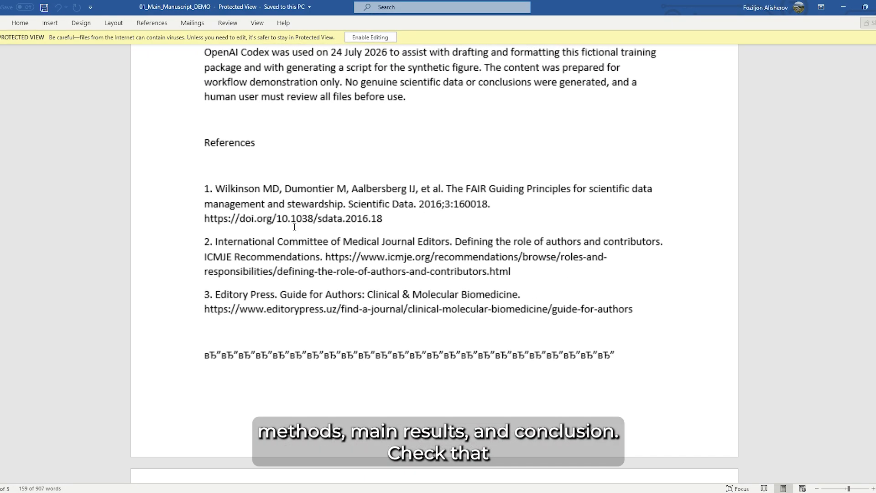
pyautogui.moveTo(212, 188); pyautogui.dragTo(387, 222)
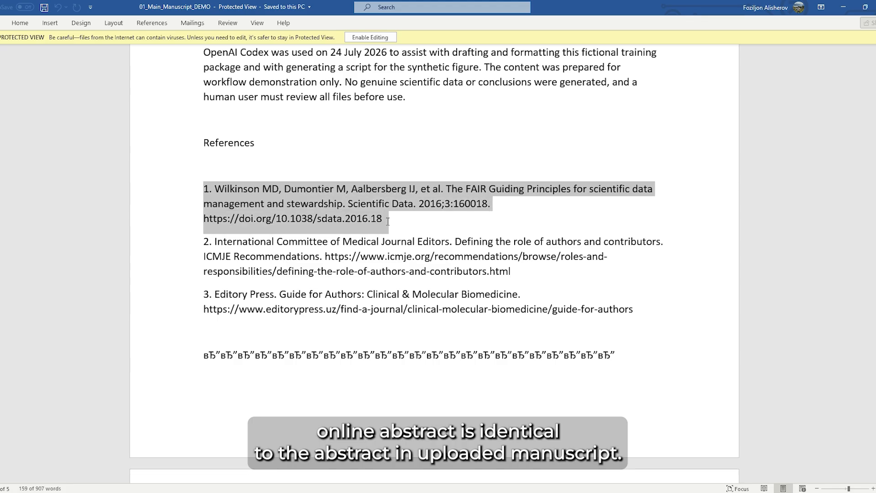
pyautogui.hotkey('ctrl', 'c')
pyautogui.hotkey('alt', 'Tab')
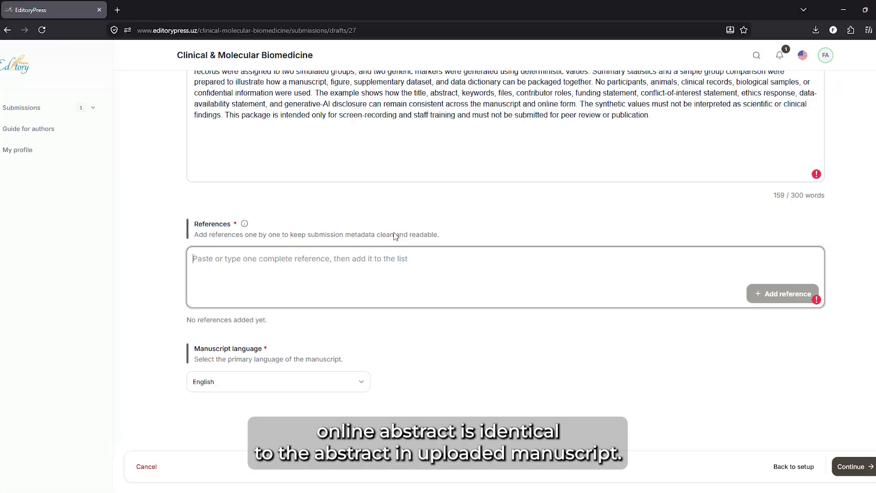
pyautogui.click(403, 300)
pyautogui.hotkey('ctrl', 'v')
pyautogui.click(773, 300)
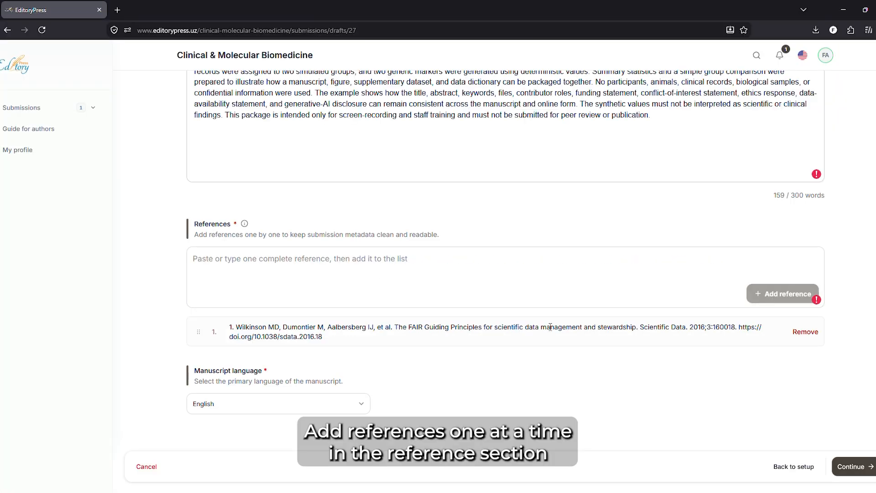
# Copy reference 2, the International Committee of Medical Journal Editors entry, without its number and add it to the submission's references
pyautogui.hotkey('alt', 'Tab')
pyautogui.click(196, 245)
pyautogui.moveTo(214, 241); pyautogui.dragTo(597, 271)
pyautogui.hotkey('ctrl', 'c')
pyautogui.hotkey('alt', 'Tab')
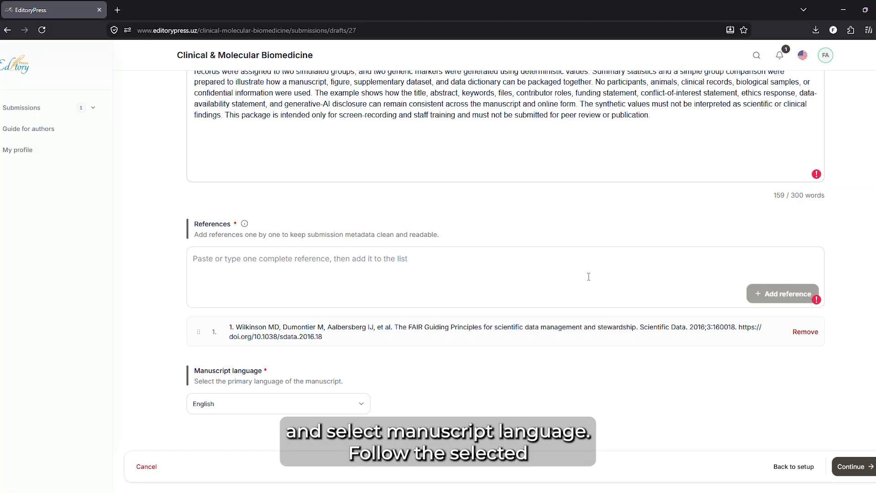
pyautogui.click(552, 290)
pyautogui.hotkey('ctrl', 'v')
pyautogui.click(775, 300)
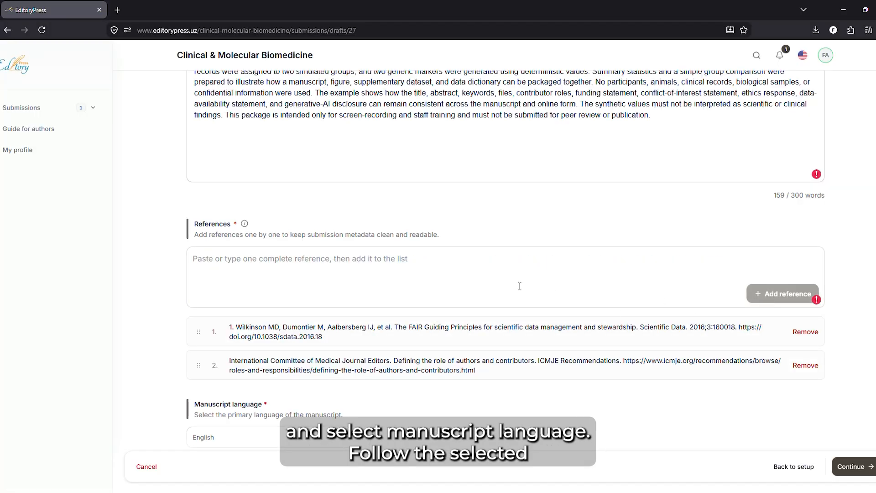
# Copy reference 3, the Editory Press Guide for Authors entry, without its number and add it to the submission's references
pyautogui.hotkey('alt', 'Tab')
pyautogui.click(260, 271)
pyautogui.moveTo(230, 295); pyautogui.dragTo(636, 311)
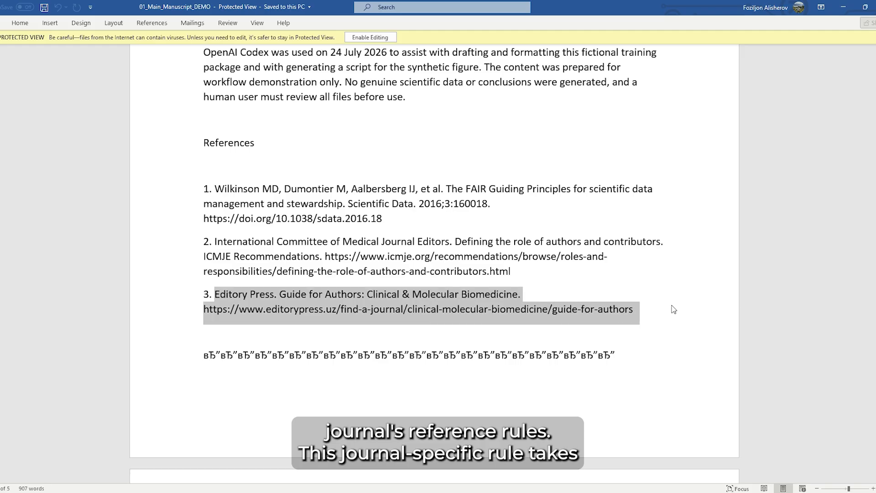
pyautogui.hotkey('ctrl', 'c')
pyautogui.hotkey('alt', 'Tab')
pyautogui.click(539, 292)
pyautogui.hotkey('ctrl', 'v')
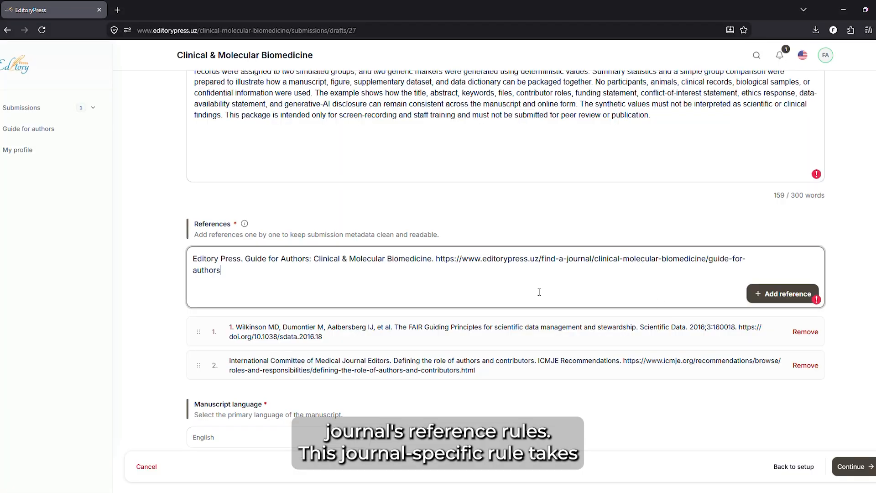
pyautogui.click(761, 299)
# Select English as the manuscript language, review the entered details, and continue to the Files stage
pyautogui.scroll(-2, 345, 338)
pyautogui.click(311, 382)
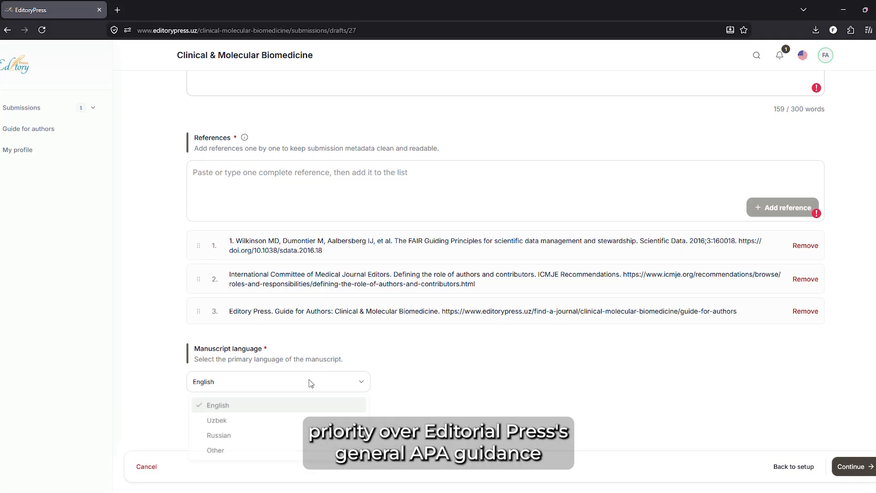
pyautogui.click(291, 406)
pyautogui.scroll(6, 291, 406)
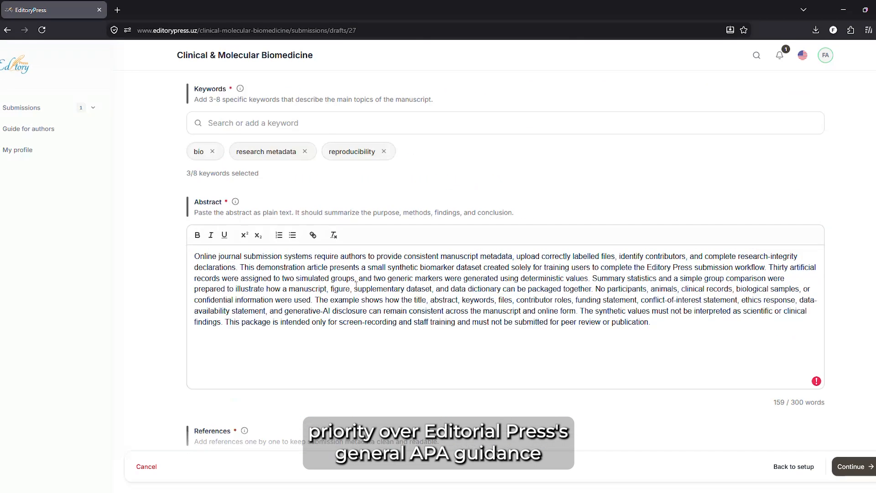
pyautogui.scroll(3, 356, 284)
pyautogui.scroll(-10, 360, 280)
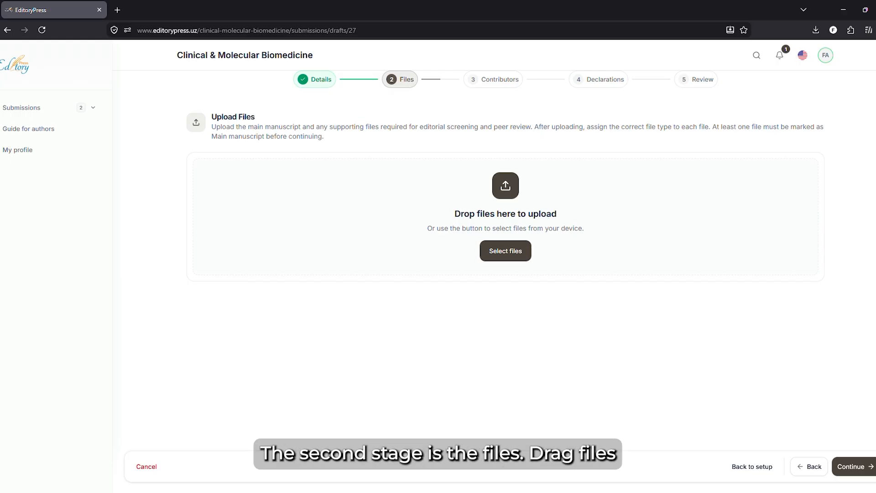
# Upload demo files 01 to 04 and 07 to 10 from the Editory_Press_DEMO_Submission_Package folder to the submission
pyautogui.hotkey('alt', 'Tab')
pyautogui.click(309, 303)
pyautogui.click(125, 122)
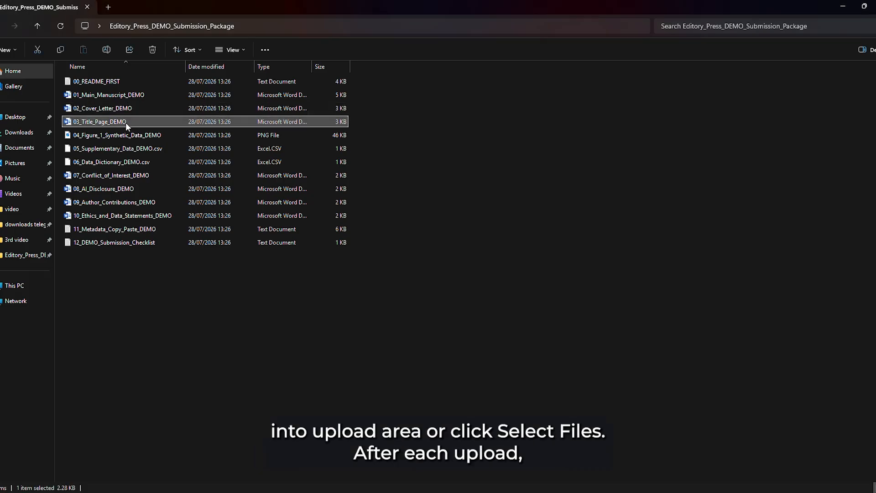
pyautogui.click(128, 96)
pyautogui.keyDown('ctrl'); pyautogui.click(131, 111); pyautogui.keyUp('ctrl')
pyautogui.keyDown('ctrl'); pyautogui.click(136, 124); pyautogui.keyUp('ctrl')
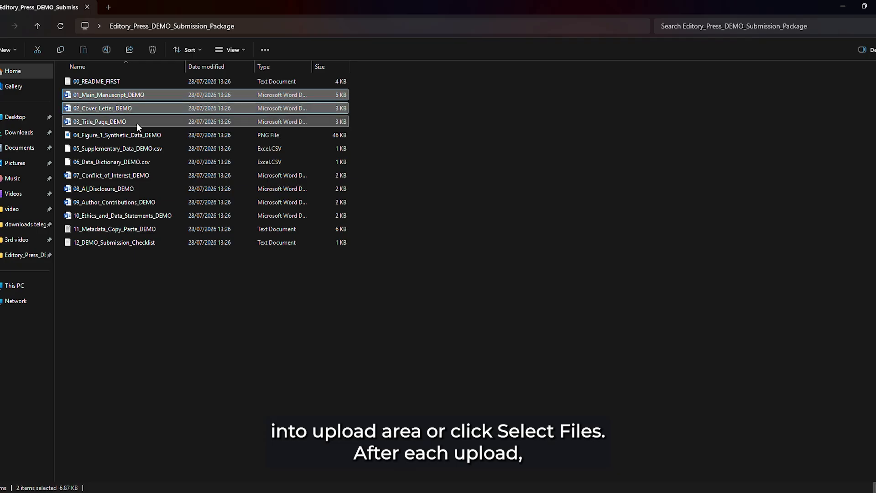
pyautogui.keyDown('ctrl'); pyautogui.click(139, 136); pyautogui.keyUp('ctrl')
pyautogui.keyDown('ctrl'); pyautogui.click(146, 177); pyautogui.keyUp('ctrl')
pyautogui.keyDown('ctrl'); pyautogui.click(150, 188); pyautogui.keyUp('ctrl')
pyautogui.keyDown('ctrl'); pyautogui.click(152, 201); pyautogui.keyUp('ctrl')
pyautogui.keyDown('ctrl'); pyautogui.click(156, 215); pyautogui.keyUp('ctrl')
pyautogui.moveTo(155, 214); pyautogui.dragTo(346, 235)
pyautogui.hotkey('alt', 'Tab')
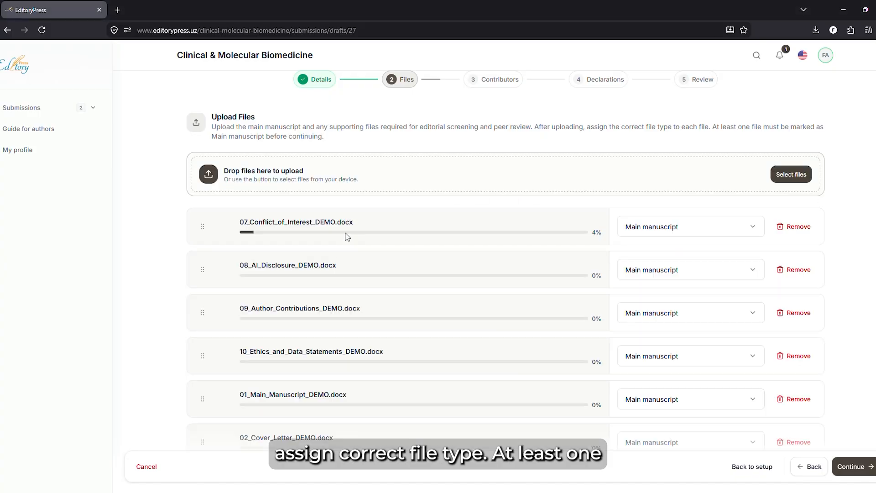
# Look through the uploaded files and the file type categories available for 07_Conflict_of_Interest_DEMO.docx, leaving its type as is
pyautogui.scroll(-2, 493, 255)
pyautogui.scroll(2, 493, 254)
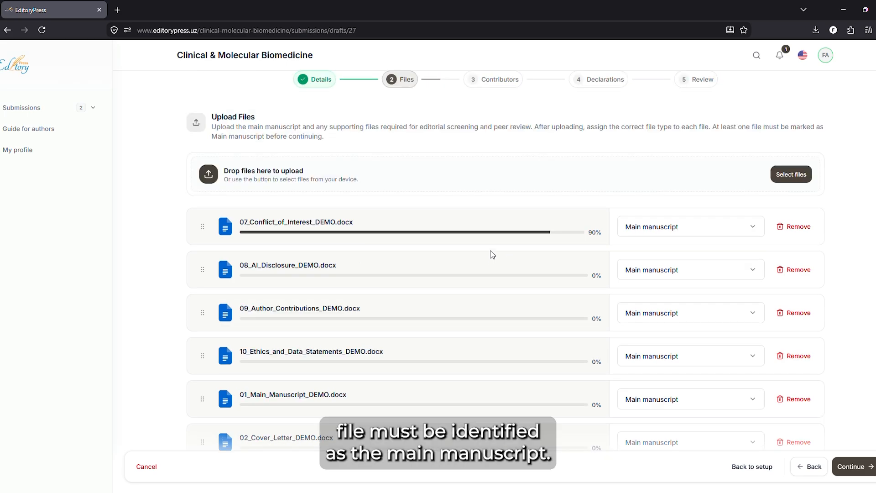
pyautogui.click(686, 228)
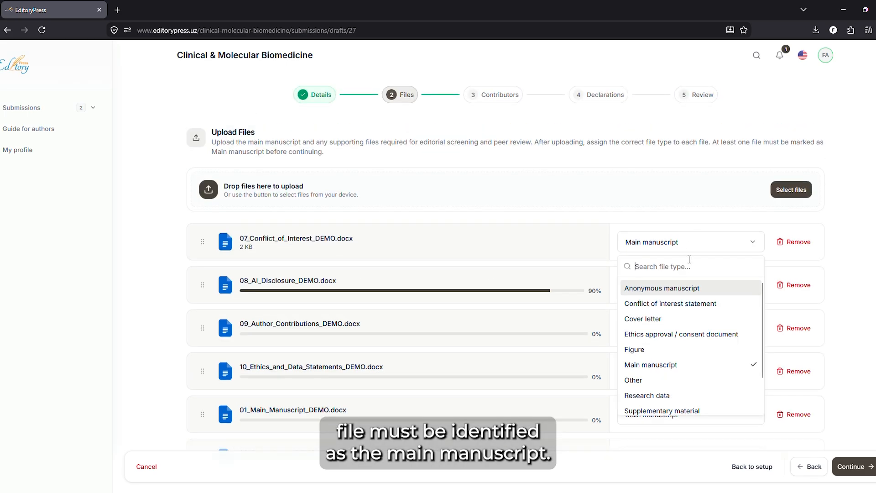
pyautogui.scroll(-1, 689, 332)
pyautogui.scroll(-1, 688, 337)
pyautogui.scroll(2, 692, 346)
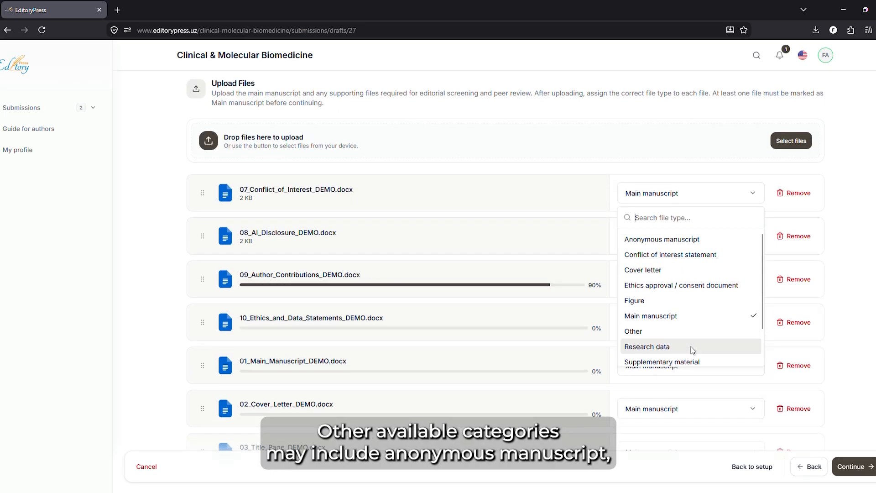
pyautogui.click(483, 227)
pyautogui.scroll(-2, 637, 215)
pyautogui.scroll(1, 636, 223)
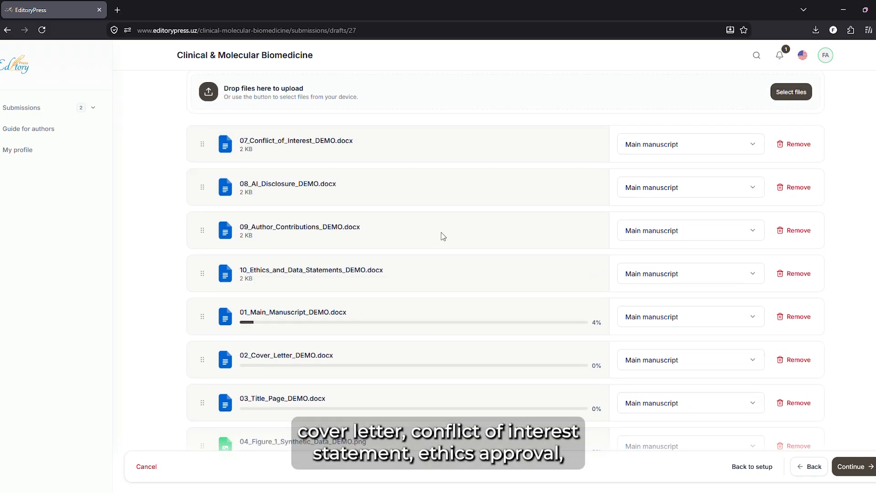
# Set the file type of 02_Cover_Letter_DEMO.docx to Cover letter
pyautogui.scroll(-1, 450, 234)
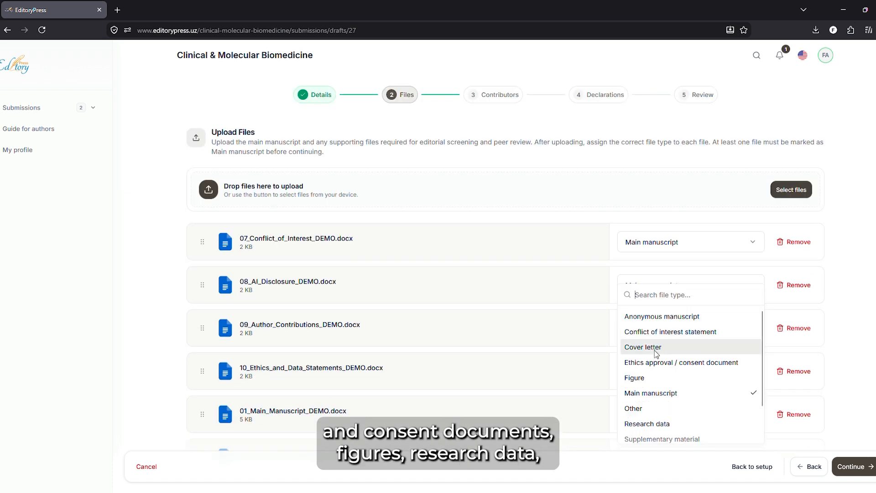
pyautogui.click(657, 350)
pyautogui.scroll(-3, 554, 275)
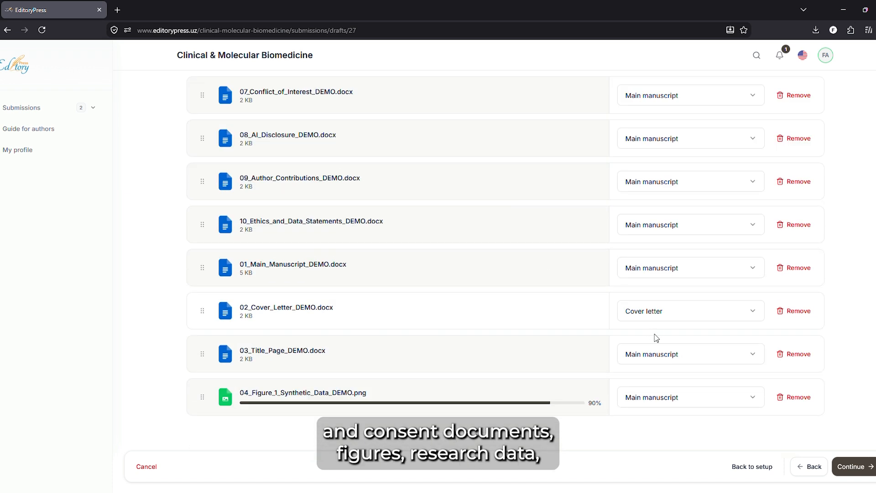
# Set the file type of 03_Title_Page_DEMO.docx to Title page
pyautogui.click(672, 359)
pyautogui.scroll(-2, 578, 343)
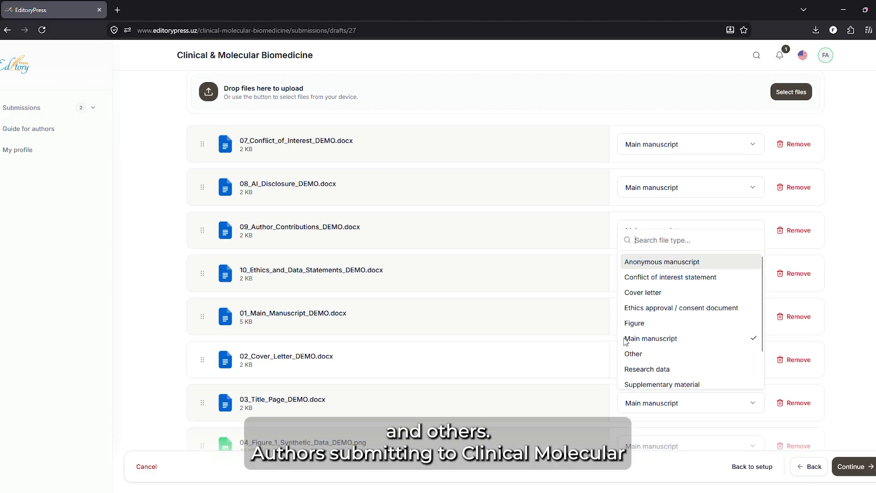
pyautogui.scroll(-3, 625, 339)
pyautogui.click(654, 330)
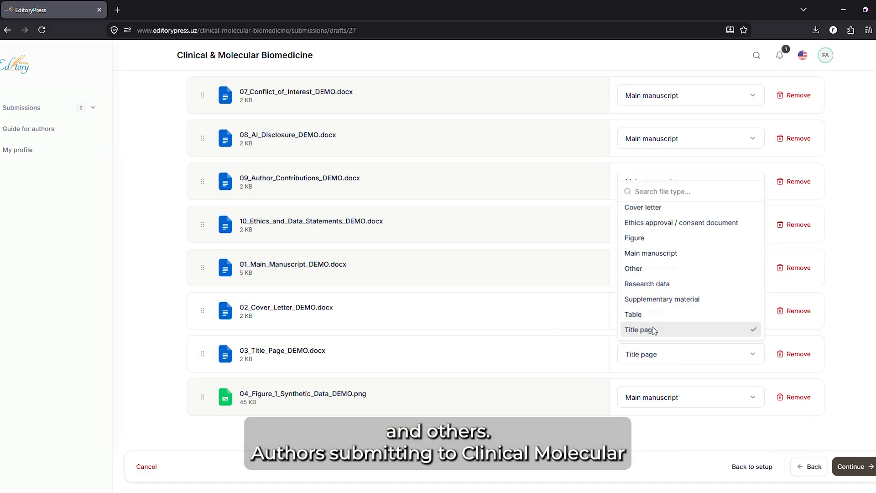
pyautogui.scroll(-1, 592, 313)
pyautogui.click(657, 369)
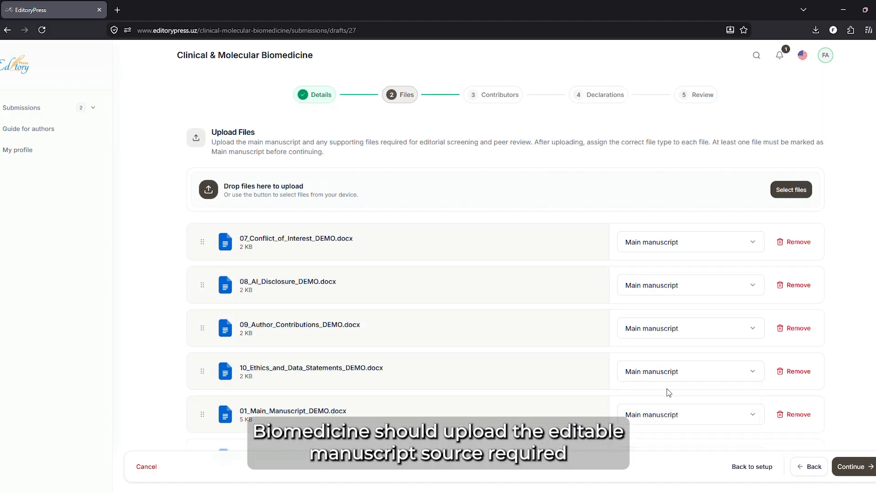
# Set the file type of 01_Main_Manuscript_DEMO.docx to Figure and of 07_Conflict_of_Interest_DEMO.docx to Conflict of interest statement
pyautogui.click(676, 415)
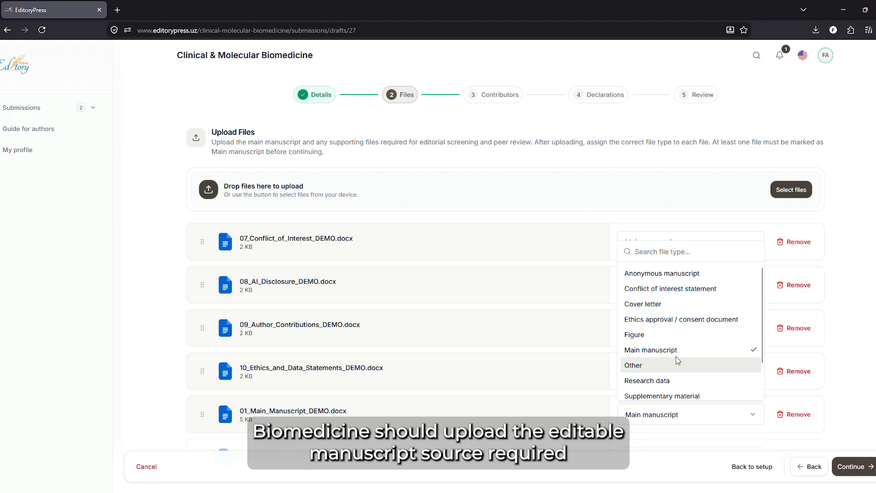
pyautogui.click(663, 334)
pyautogui.click(655, 242)
pyautogui.click(675, 303)
# Set the file type of 08_AI_Disclosure_DEMO.docx and 09_Author_Contributions_DEMO.docx to Other
pyautogui.click(677, 291)
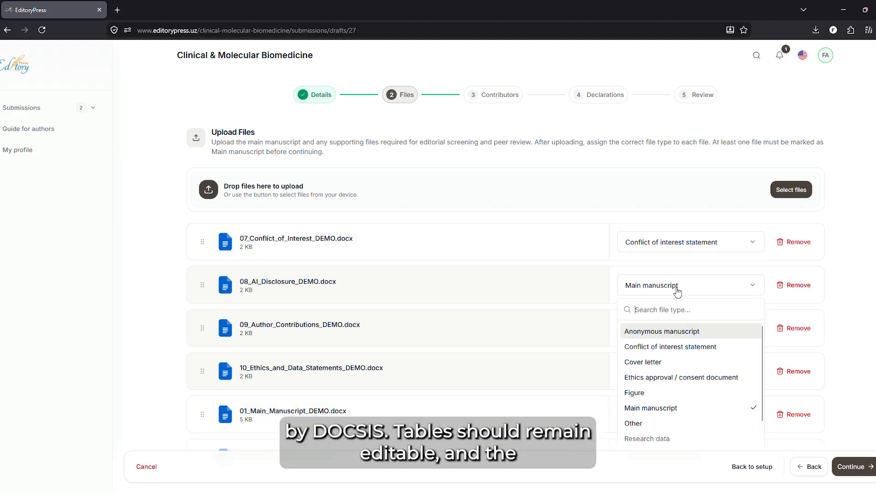
pyautogui.scroll(-1, 685, 358)
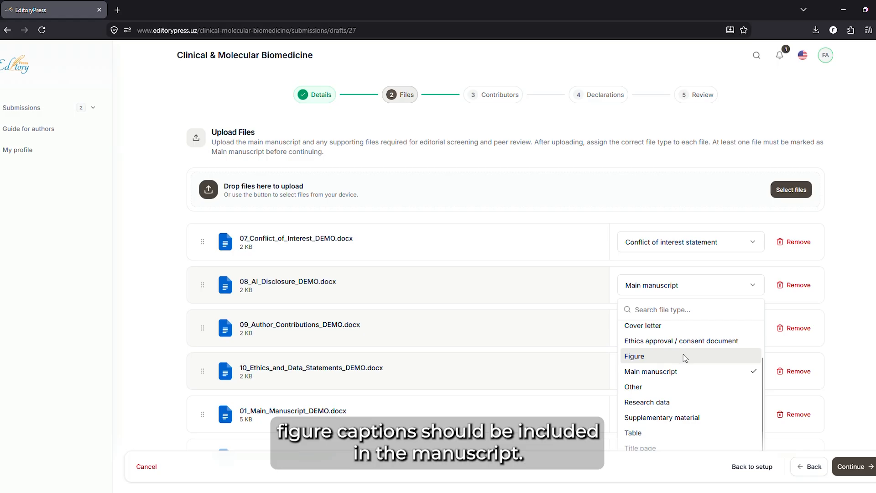
pyautogui.scroll(-1, 684, 357)
pyautogui.click(674, 338)
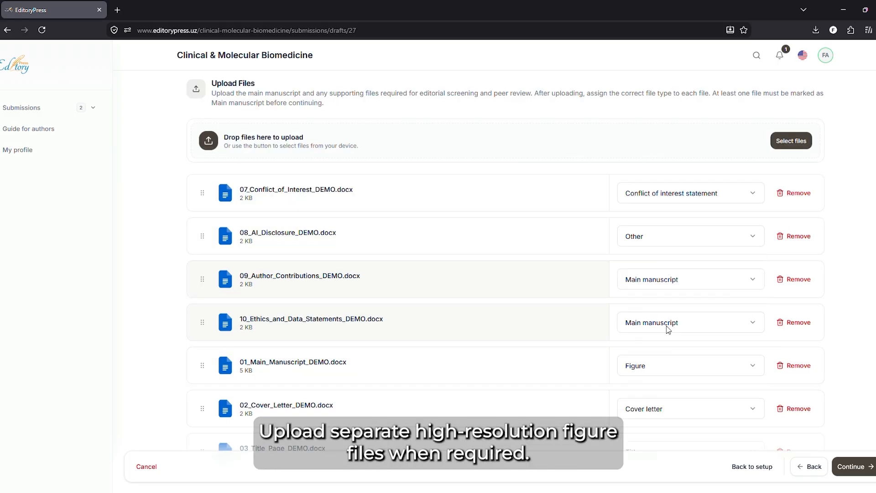
pyautogui.click(642, 287)
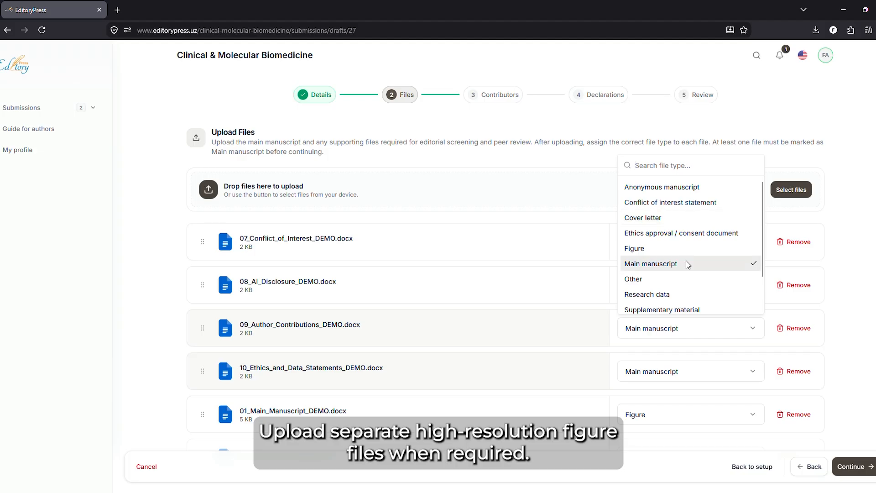
pyautogui.scroll(-1, 690, 279)
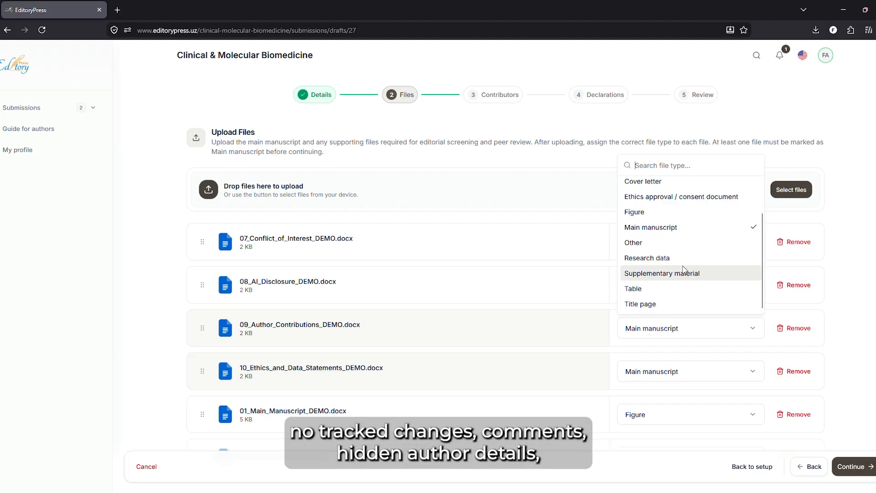
pyautogui.click(675, 244)
# Set the file type of 10_Ethics_and_Data_Statements_DEMO.docx to Ethics approval / consent document, check the file list, and continue to the Contributors stage
pyautogui.click(664, 369)
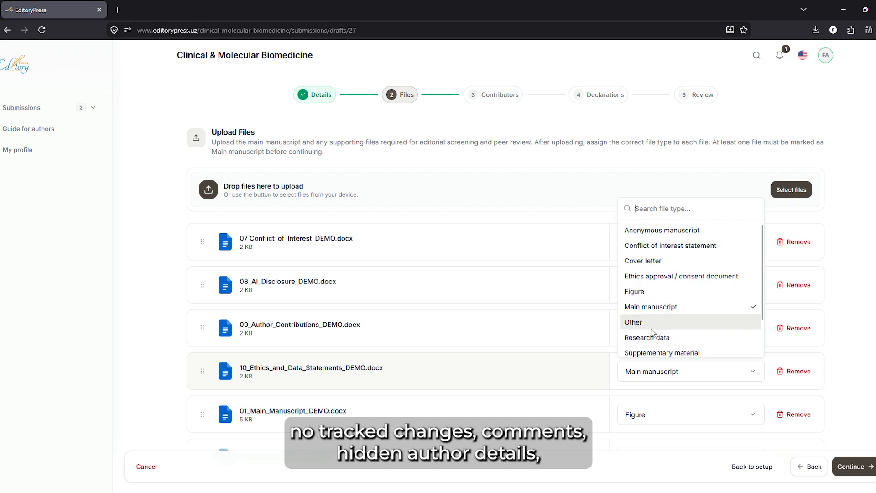
pyautogui.click(680, 276)
pyautogui.scroll(-4, 575, 297)
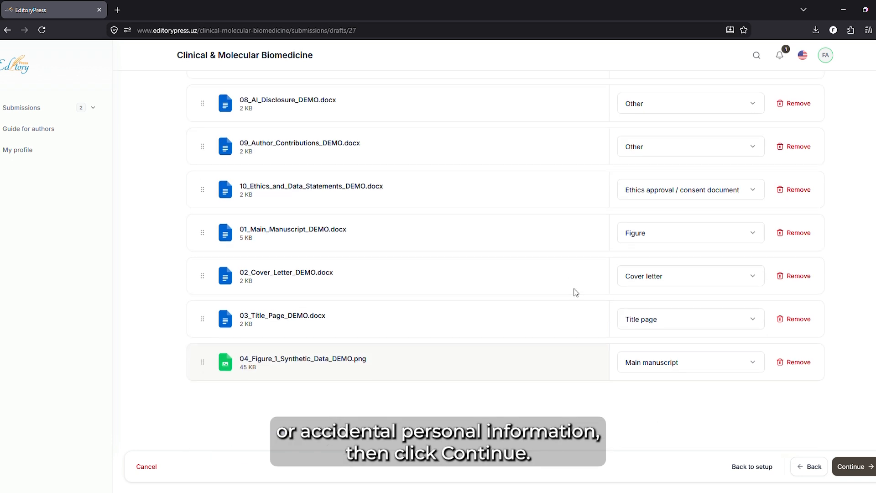
pyautogui.scroll(4, 579, 285)
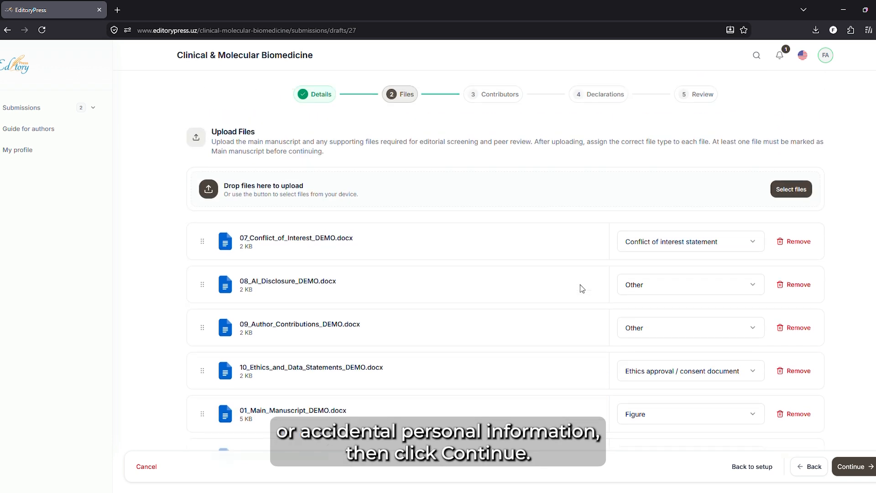
pyautogui.scroll(-4, 582, 287)
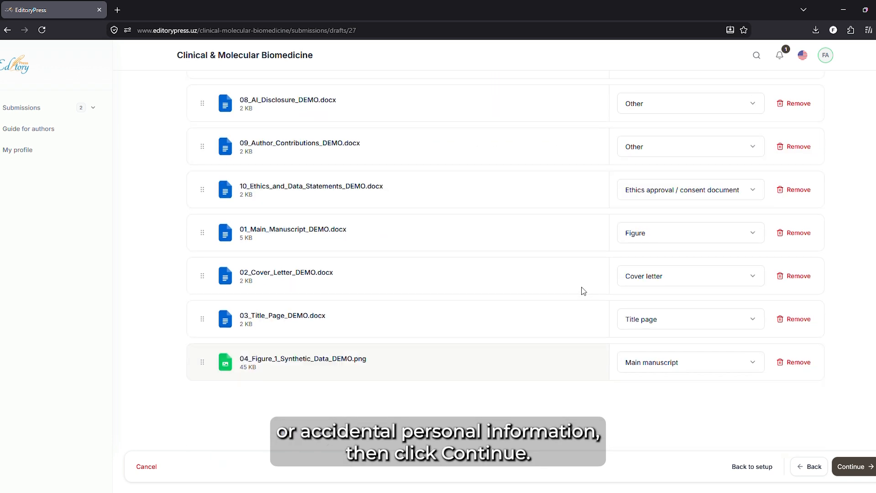
pyautogui.click(852, 466)
# Search for the first contributor by name, select the existing profile with an ORCID, and add New Uzbekistan University as the affiliation
pyautogui.click(223, 153)
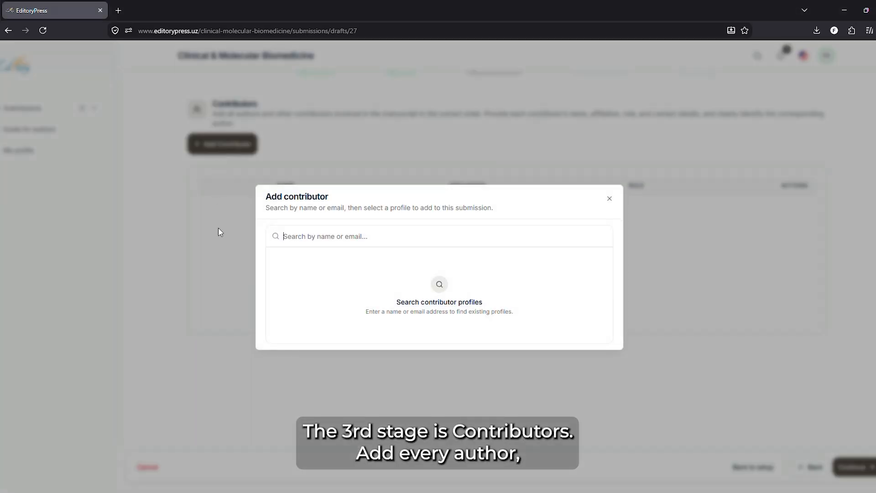
pyautogui.write('xoji')
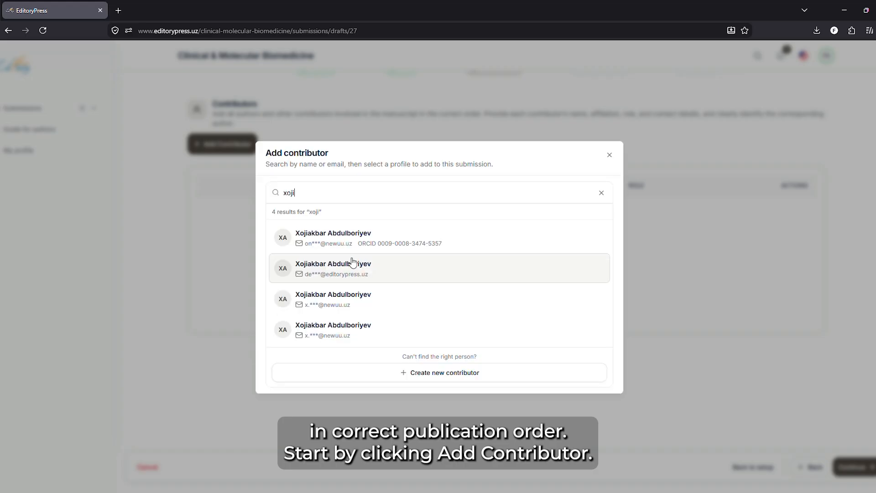
pyautogui.click(352, 242)
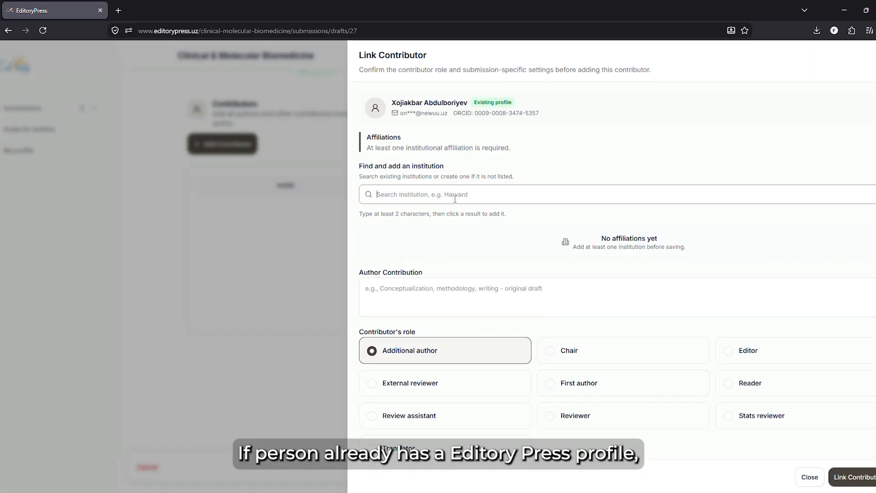
pyautogui.write('New')
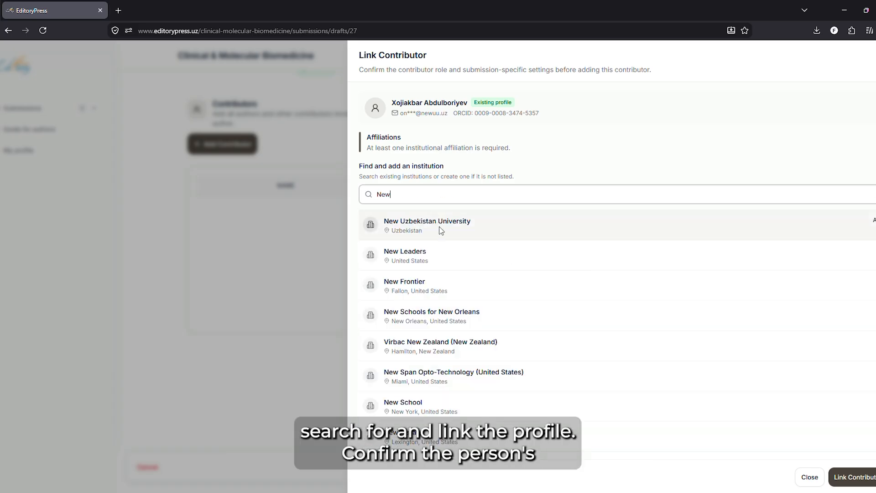
pyautogui.click(438, 227)
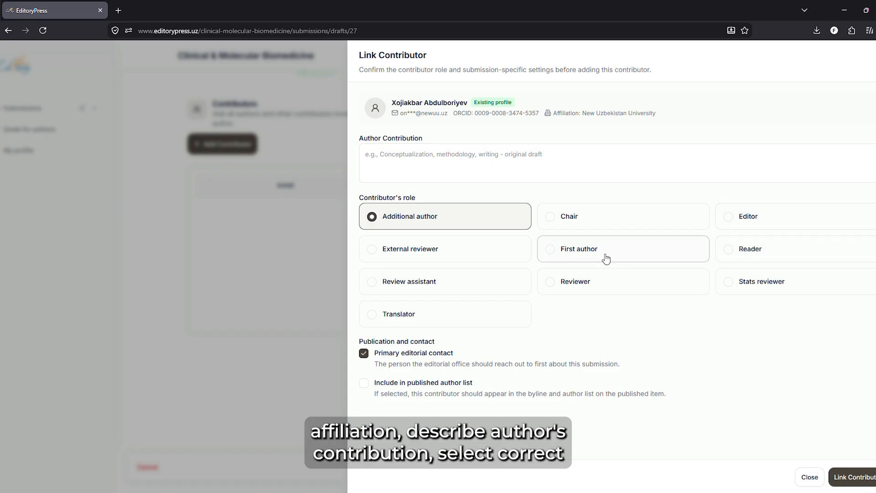
# Link the contributor as Additional author, included in the published author list, with Writing as the author contribution
pyautogui.click(437, 252)
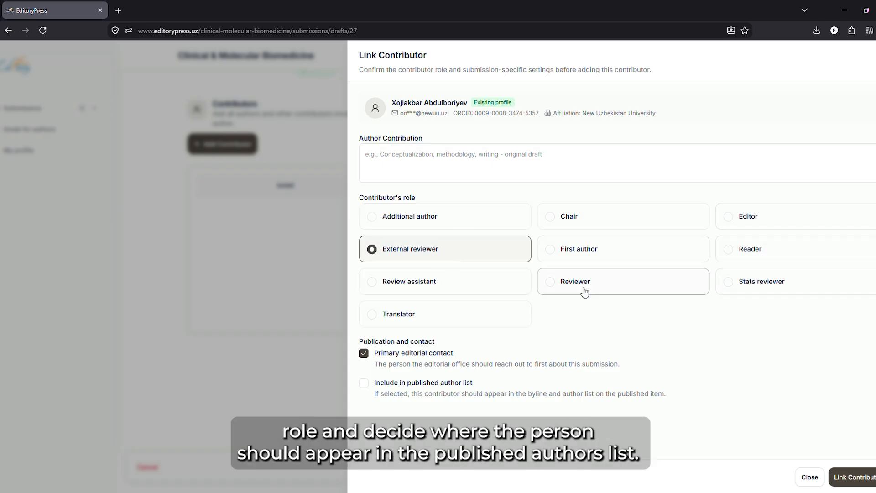
pyautogui.click(439, 316)
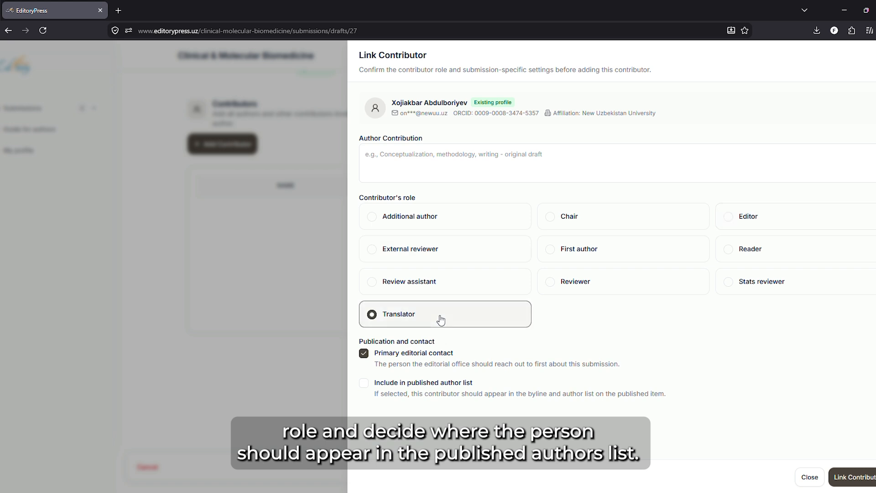
pyautogui.click(364, 382)
pyautogui.click(405, 219)
pyautogui.click(424, 160)
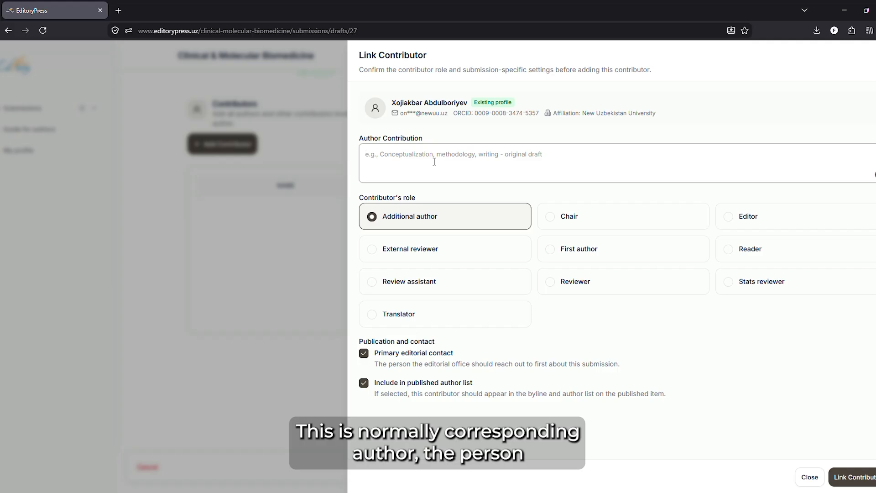
pyautogui.write('Writing')
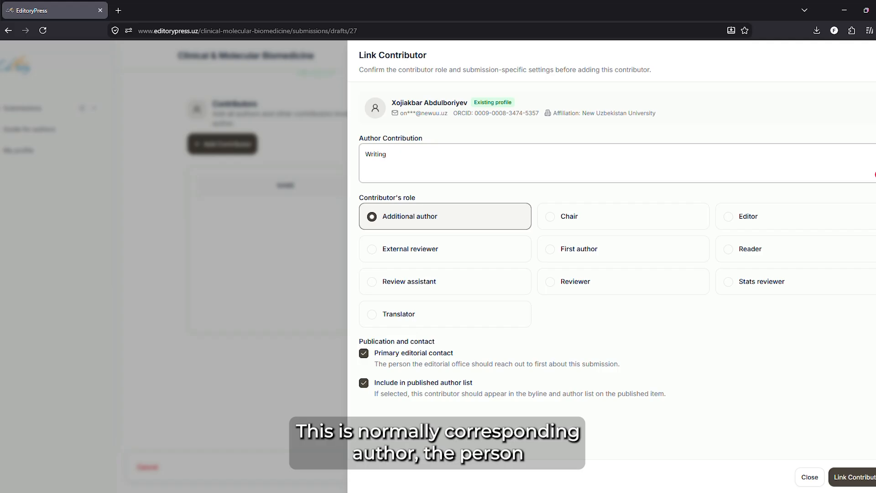
pyautogui.click(852, 477)
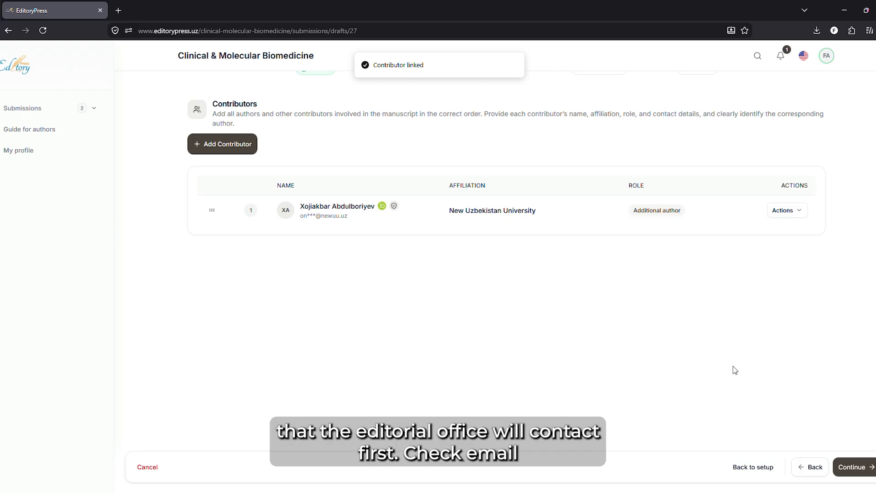
# Search contributor profiles for the coauthor's name copied from 01_Main_Manuscript_DEMO in Word, and start creating a new contributor
pyautogui.click(236, 143)
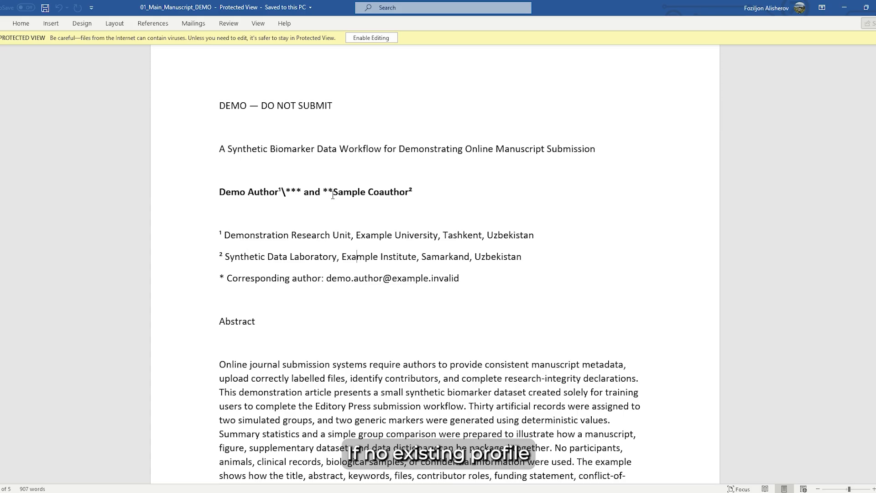
pyautogui.moveTo(332, 196); pyautogui.dragTo(403, 200)
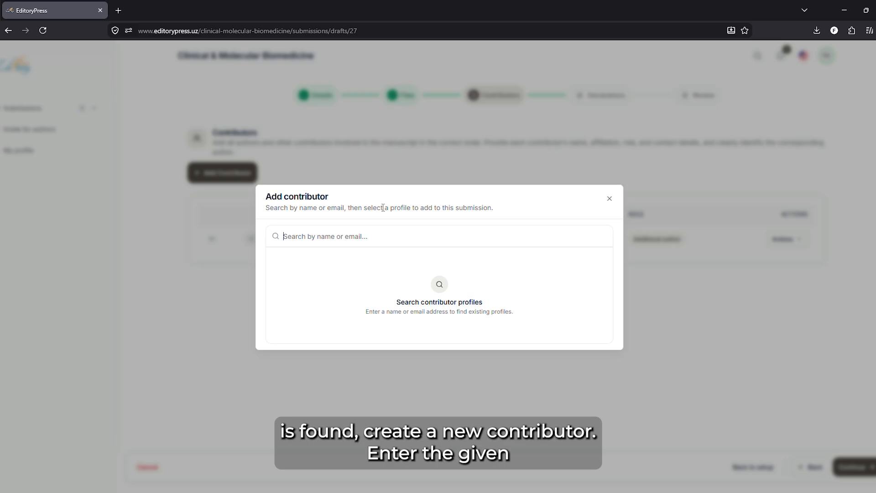
pyautogui.write('Sample Coauthor')
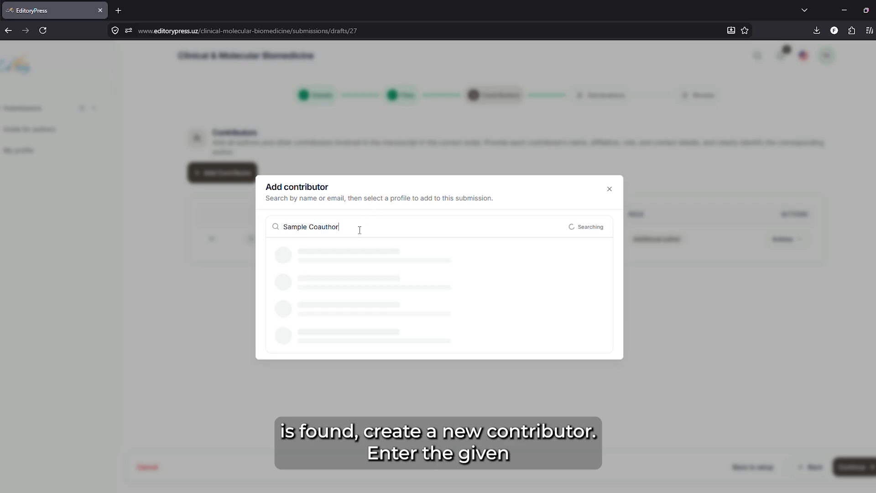
pyautogui.click(416, 324)
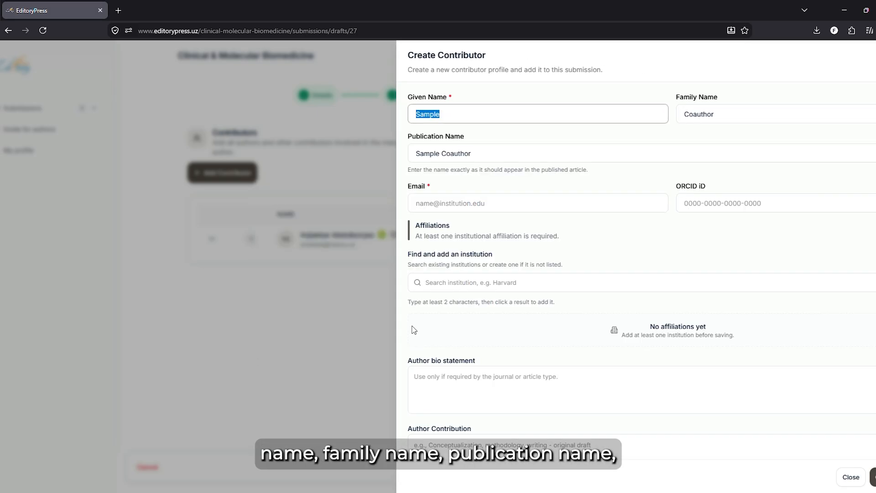
# Copy the corresponding author's e-mail from the Word manuscript into the new contributor's Email field, removing the stray leading colon and space
pyautogui.hotkey('alt', 'Tab')
pyautogui.hotkey('alt', 'Tab')
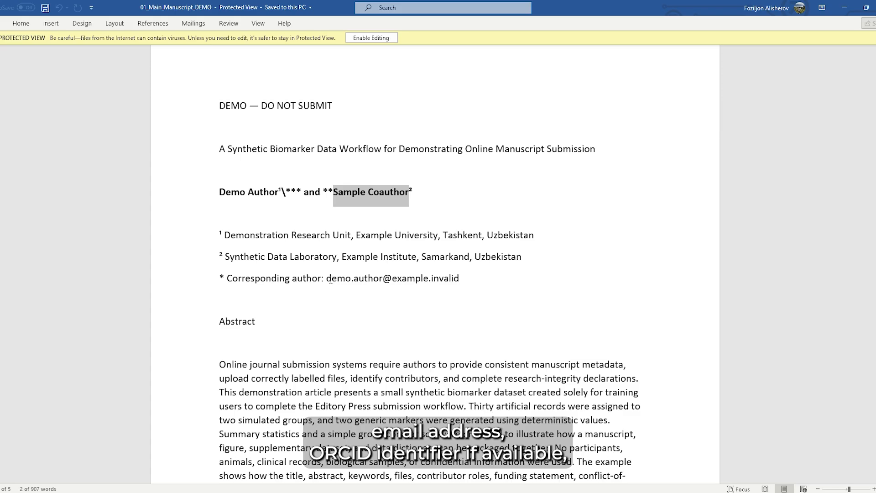
pyautogui.moveTo(330, 279); pyautogui.dragTo(453, 278)
pyautogui.click(323, 277)
pyautogui.moveTo(323, 278); pyautogui.dragTo(475, 279)
pyautogui.rightClick(398, 280)
pyautogui.click(413, 299)
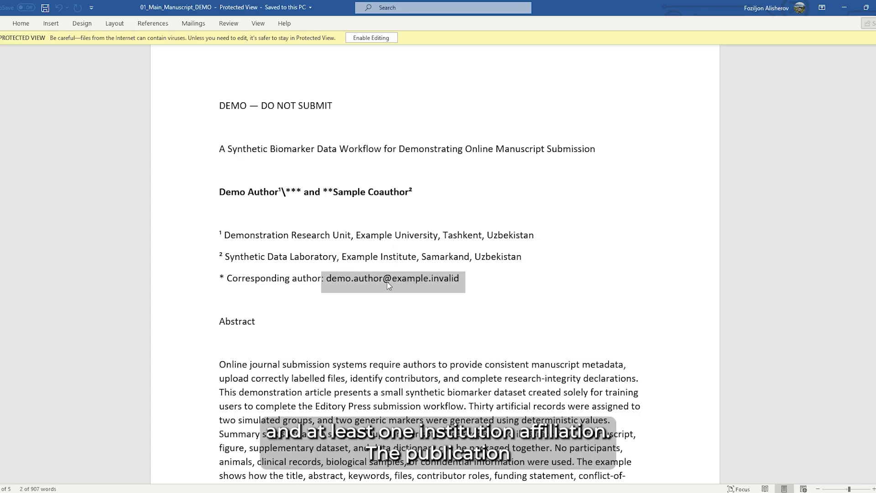
pyautogui.hotkey('alt', 'Tab')
pyautogui.hotkey('ctrl', 'v')
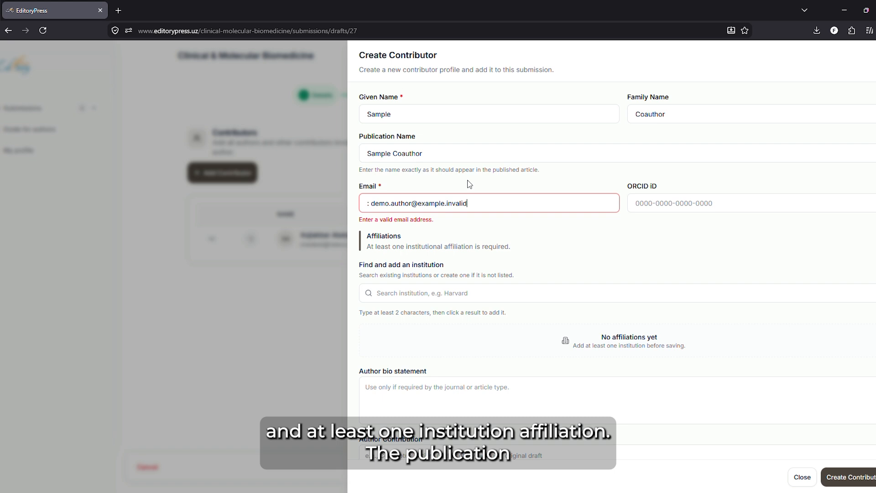
pyautogui.click(373, 204)
pyautogui.press('BackSpace')
pyautogui.press('BackSpace')
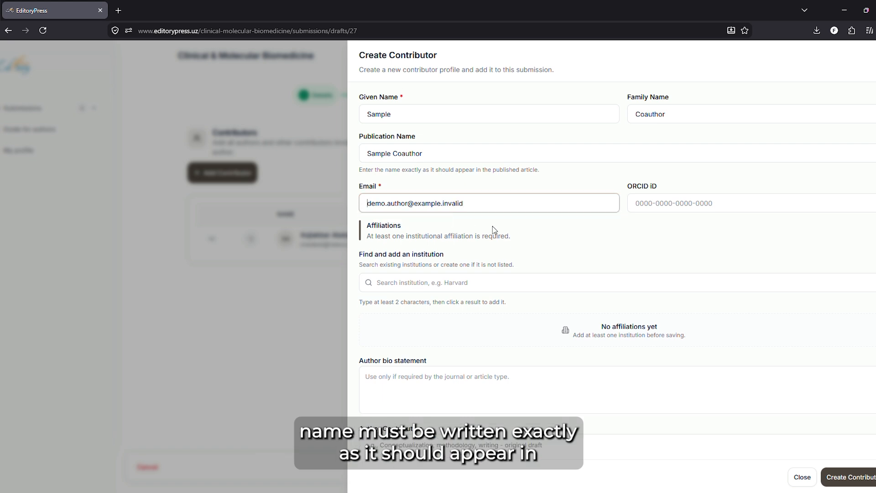
# Copy Example Institute from the 01_Main_Manuscript_DEMO document in Word and search for it as the new contributor's institution in the browser
pyautogui.scroll(-2, 492, 226)
pyautogui.hotkey('alt', 'Tab')
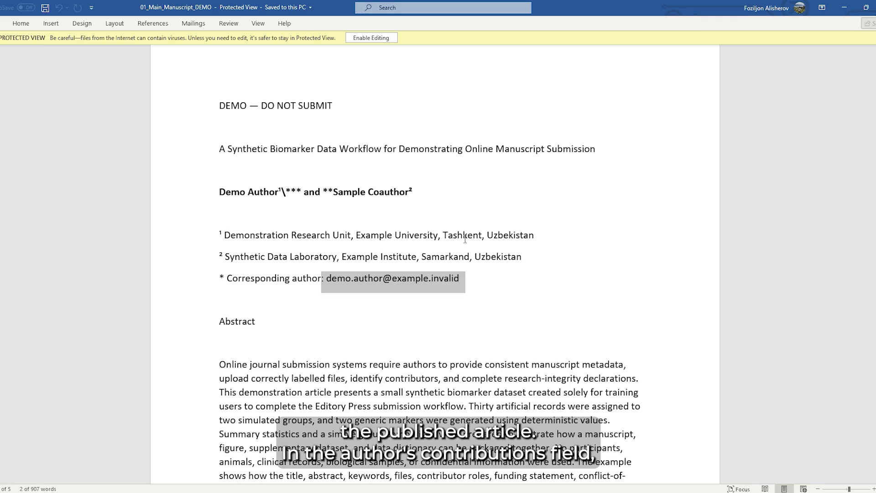
pyautogui.doubleClick(355, 258)
pyautogui.click(357, 258)
pyautogui.moveTo(342, 258); pyautogui.dragTo(418, 258)
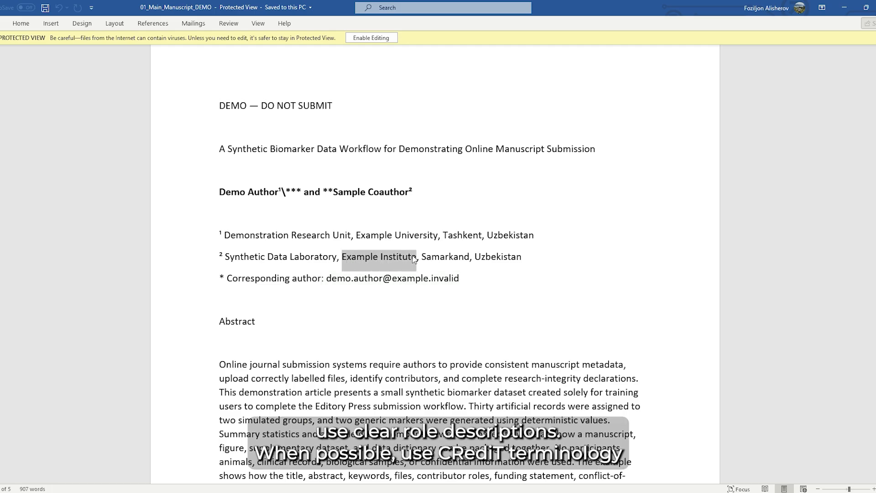
pyautogui.hotkey('alt', 'Tab')
pyautogui.hotkey('ctrl', 'v')
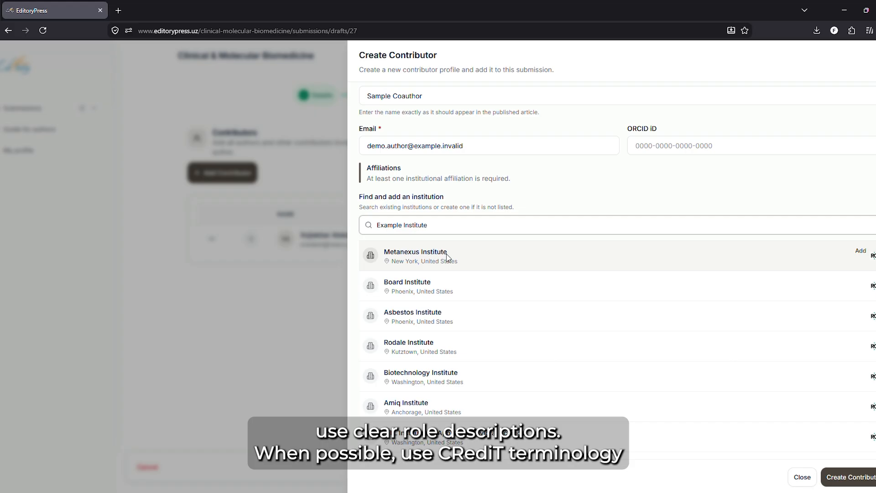
# Create Example Institute as a new institution with Uzbekistan as country and Tashkent as state, and save it as the contributor's affiliation
pyautogui.scroll(-3, 446, 254)
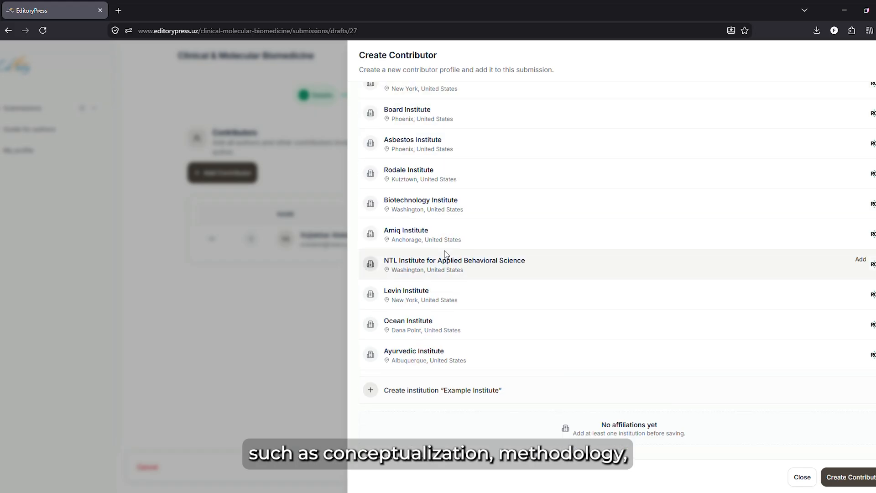
pyautogui.click(442, 389)
pyautogui.scroll(2, 469, 251)
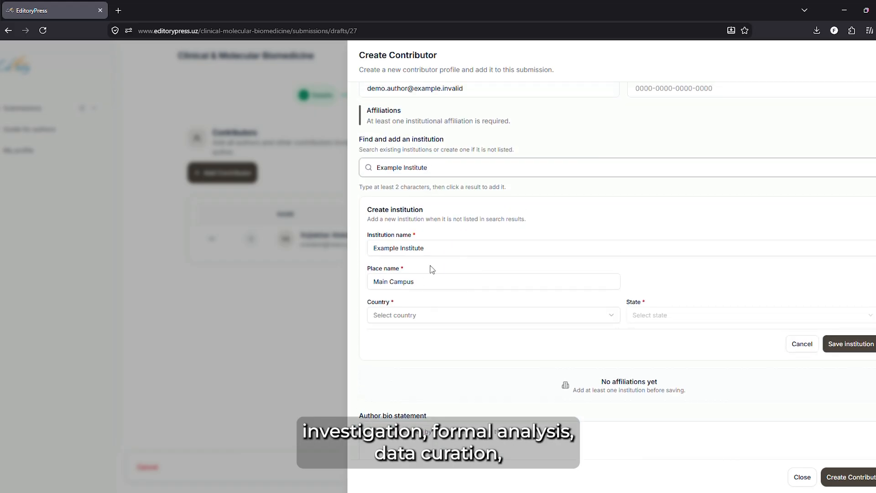
pyautogui.click(446, 312)
pyautogui.write('uz')
pyautogui.press('Return')
pyautogui.click(662, 315)
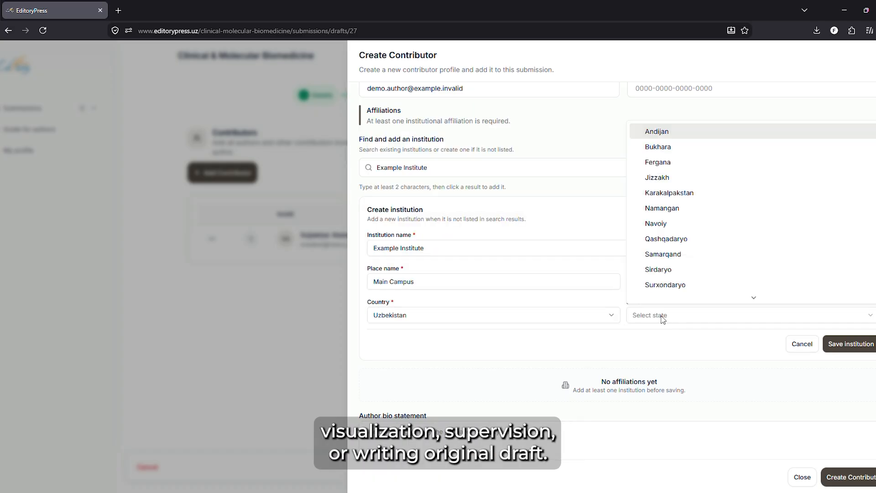
pyautogui.write('t')
pyautogui.press('Return')
pyautogui.click(843, 344)
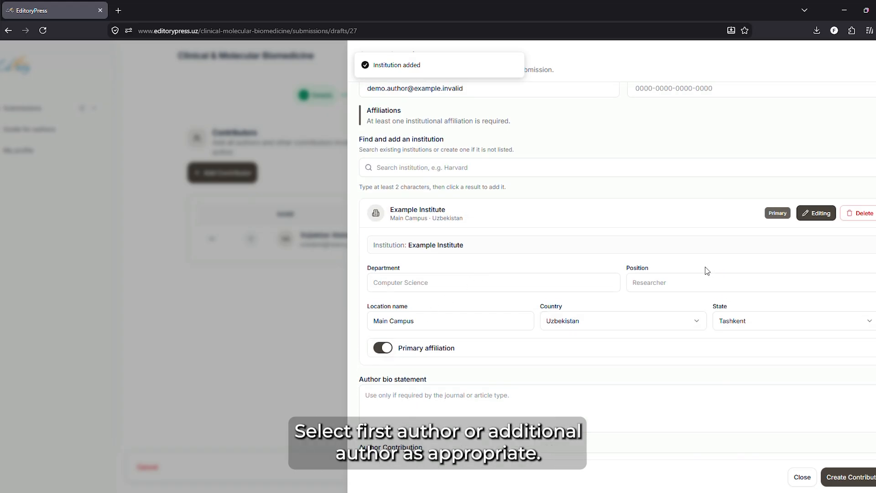
# Copy Synthetic Data Laboratory from the Word manuscript into the affiliation's Department field on the contributor form
pyautogui.click(475, 282)
pyautogui.hotkey('alt', 'Tab')
pyautogui.hotkey('alt', 'Tab')
pyautogui.hotkey('alt', 'Tab')
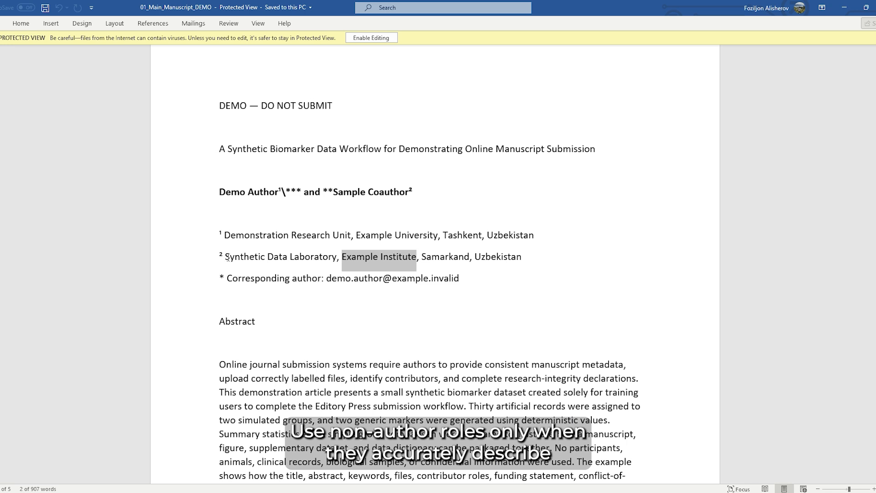
pyautogui.moveTo(225, 258); pyautogui.dragTo(321, 256)
pyautogui.hotkey('ctrl', 'c')
pyautogui.hotkey('alt', 'Tab')
pyautogui.hotkey('ctrl', 'v')
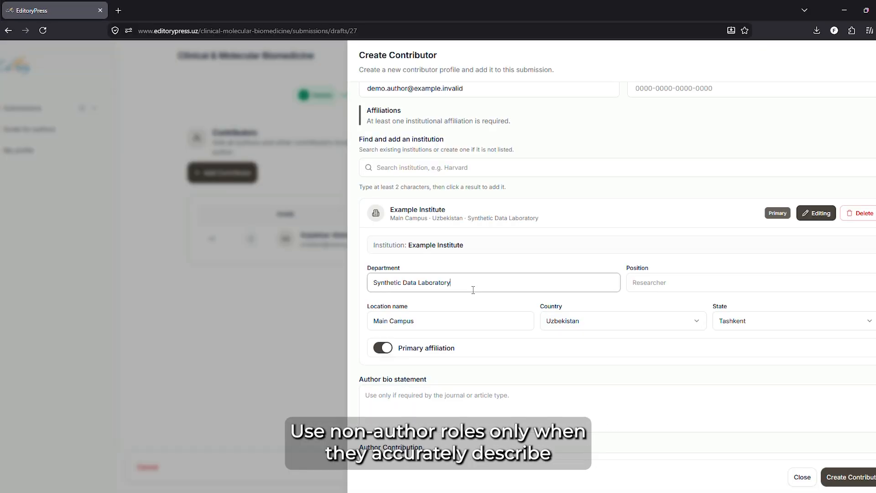
# Set the contributor's role to Chair, mark them as primary editorial contact, and create the contributor
pyautogui.hotkey('alt', 'Tab')
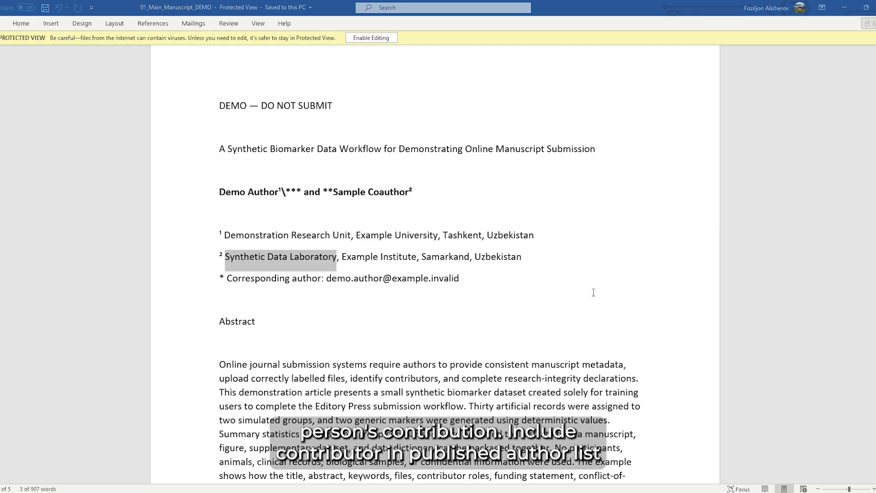
pyautogui.hotkey('alt', 'Tab')
pyautogui.click(447, 237)
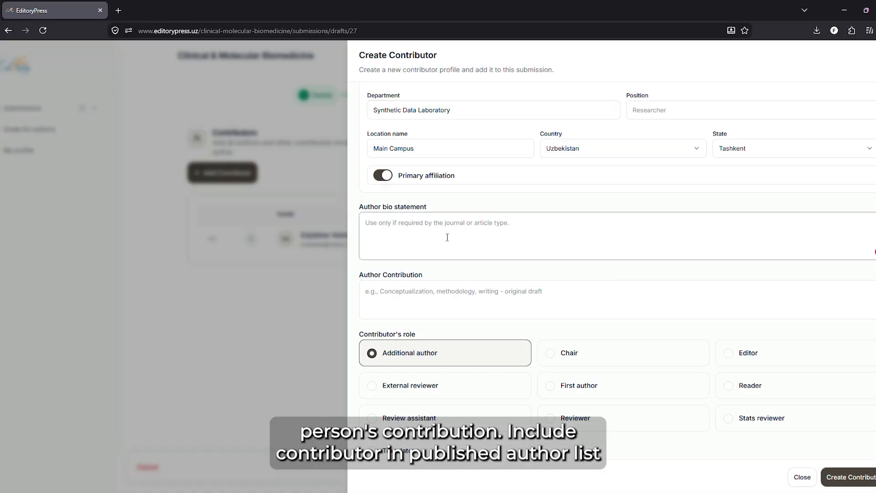
pyautogui.click(464, 293)
pyautogui.scroll(-2, 462, 291)
pyautogui.click(561, 277)
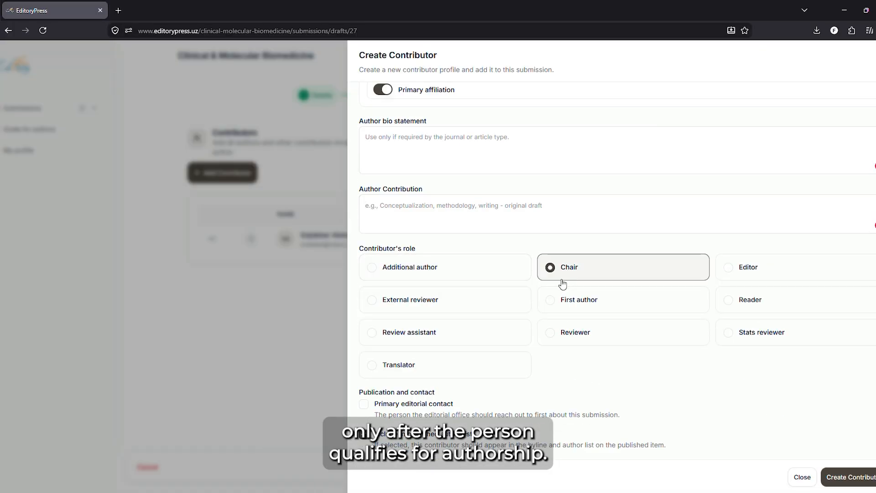
pyautogui.click(364, 404)
pyautogui.press('Return')
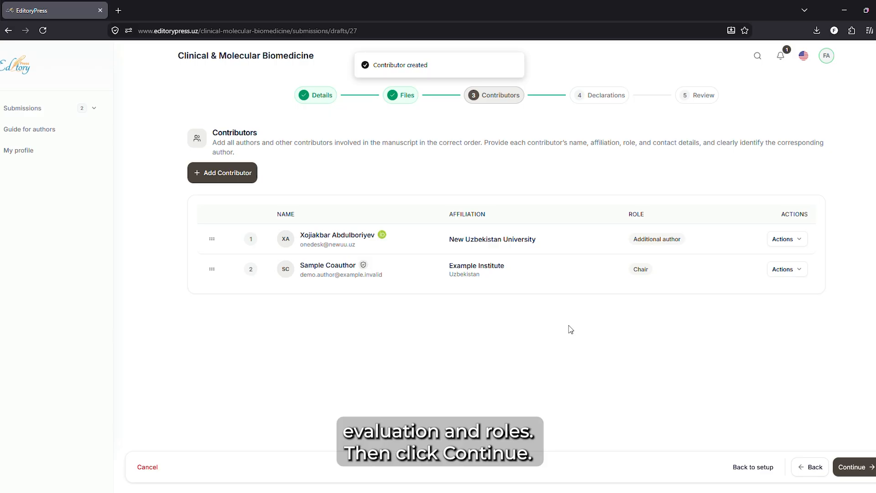
pyautogui.click(784, 268)
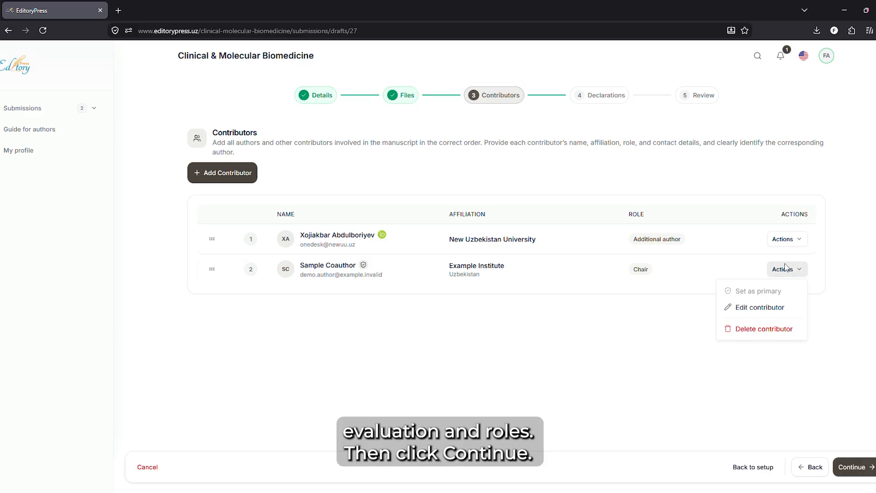
pyautogui.click(782, 239)
pyautogui.click(782, 238)
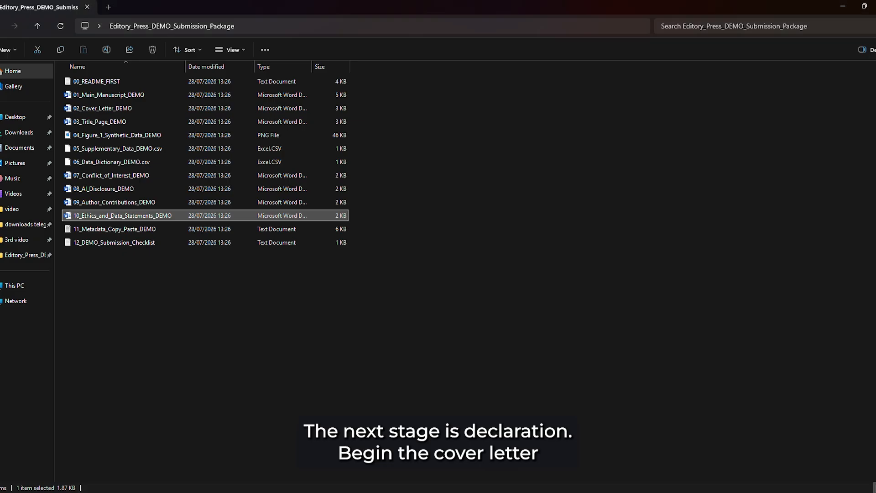
# Copy the letter text starting at "Dear Editor-in-Chief" from 02_Cover_Letter_DEMO into the cover letter or notes to the editor field
pyautogui.doubleClick(123, 107)
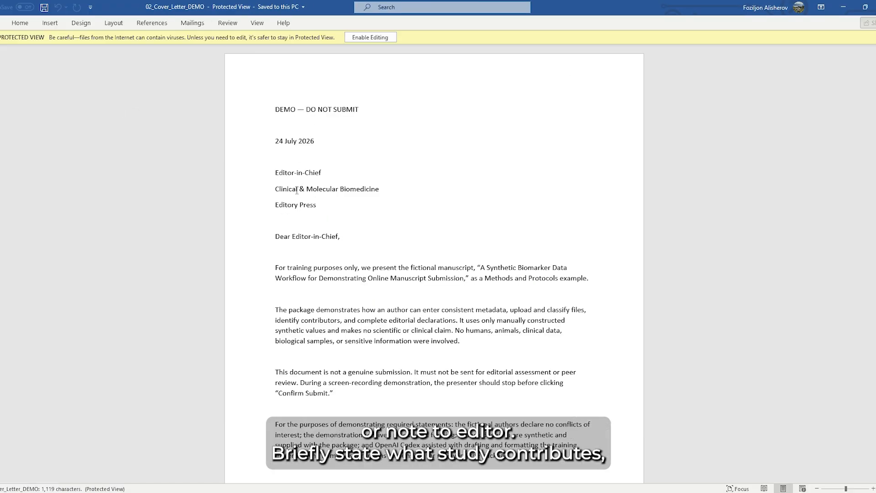
pyautogui.moveTo(266, 242); pyautogui.dragTo(410, 389)
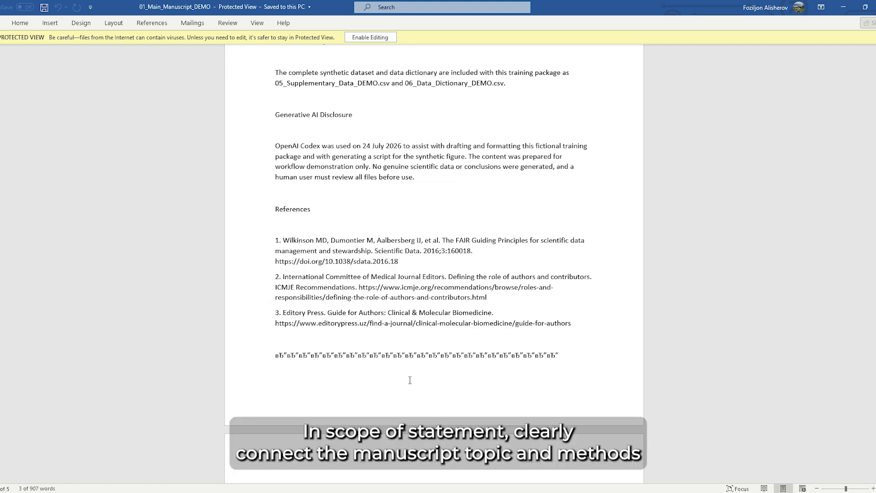
pyautogui.hotkey('alt', 'Tab')
pyautogui.press('Tab')
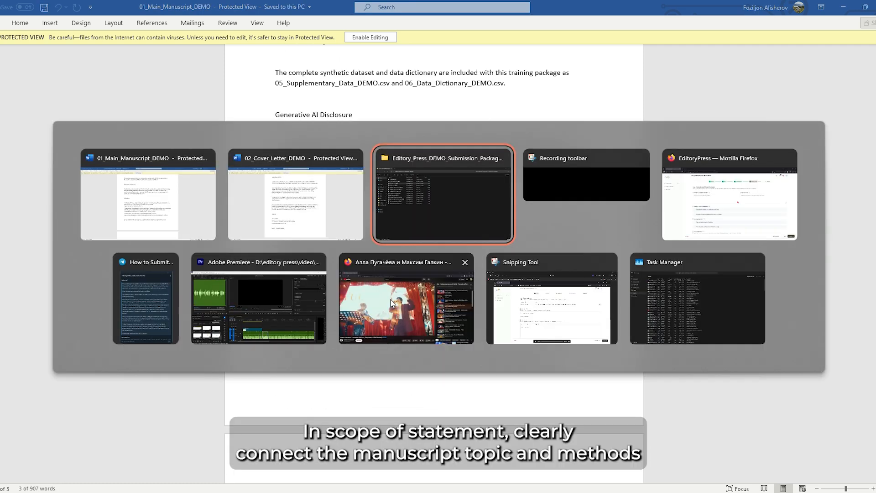
pyautogui.hotkey('alt', 'Tab')
pyautogui.click(238, 191)
pyautogui.hotkey('ctrl', 'v')
pyautogui.scroll(5, 322, 219)
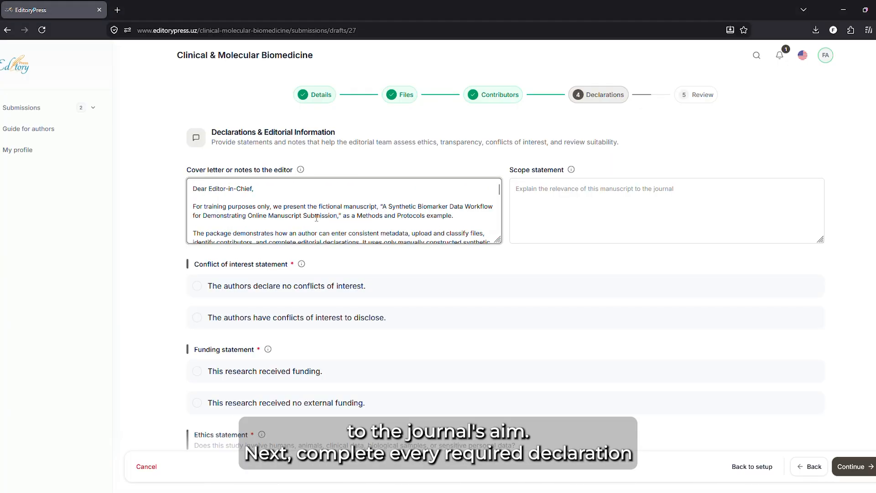
# Open 07_Conflict_of_Interest_DEMO from the submission package folder and copy its conflict of interest statement
pyautogui.scroll(-2, 303, 252)
pyautogui.scroll(1, 303, 251)
pyautogui.scroll(-1, 304, 252)
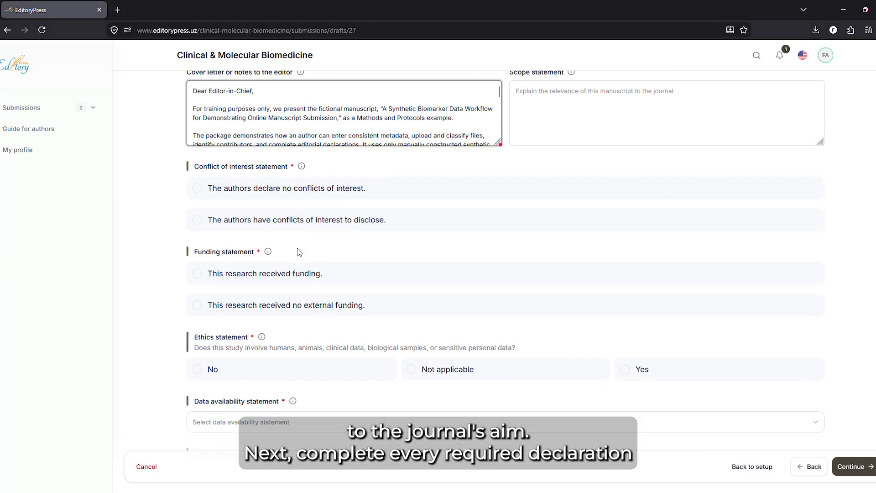
pyautogui.hotkey('alt', 'Tab')
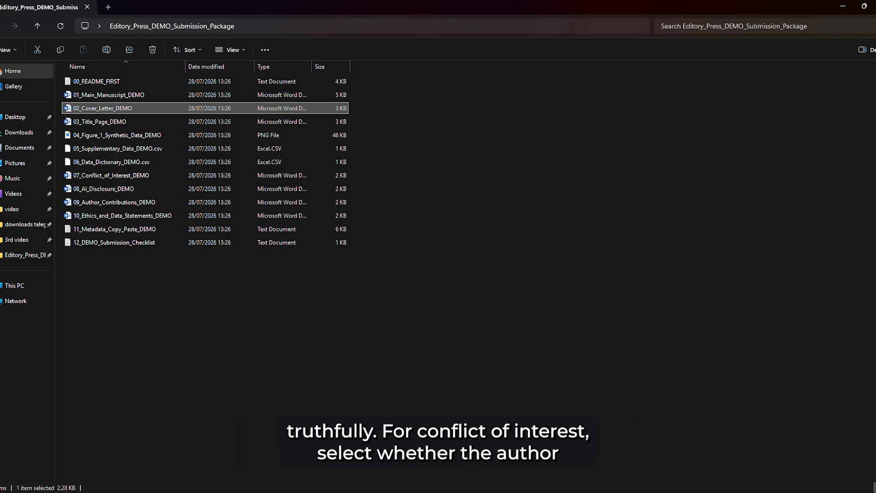
pyautogui.doubleClick(111, 175)
pyautogui.moveTo(371, 245); pyautogui.dragTo(276, 139)
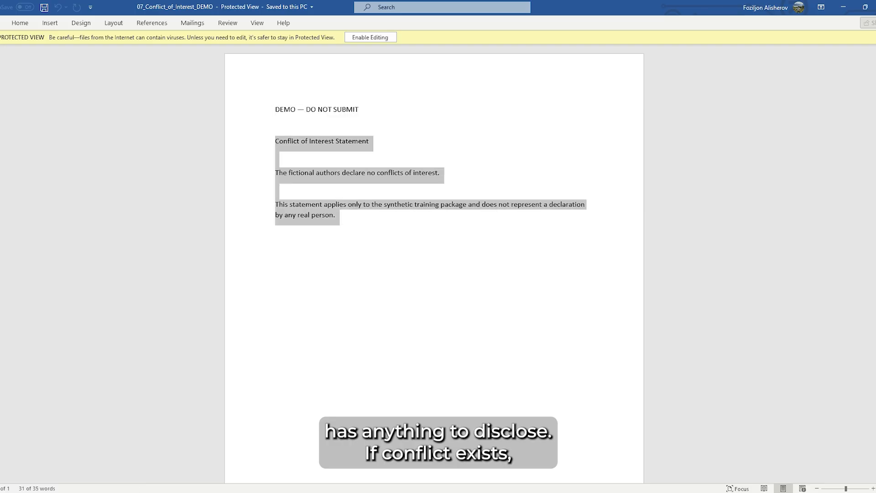
# Try declaring that the authors have conflicts to disclose, paste the copied statement as disclosure details, and clear the field
pyautogui.moveTo(413, 492)
pyautogui.click(365, 456)
pyautogui.click(205, 189)
pyautogui.click(198, 219)
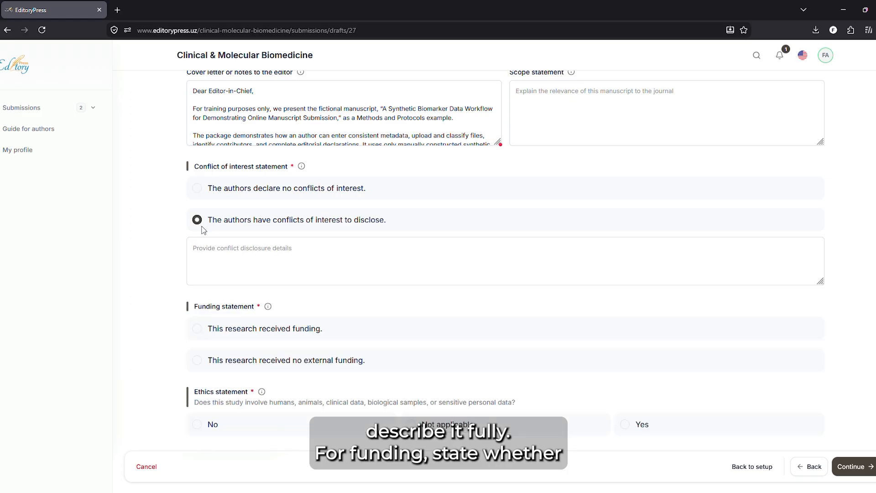
pyautogui.click(232, 262)
pyautogui.hotkey('ctrl', 'v')
pyautogui.hotkey('ctrl', 'a')
pyautogui.press('Delete')
# Declare that the authors have no conflicts of interest and that the research received no external funding
pyautogui.click(220, 196)
pyautogui.scroll(-1, 237, 228)
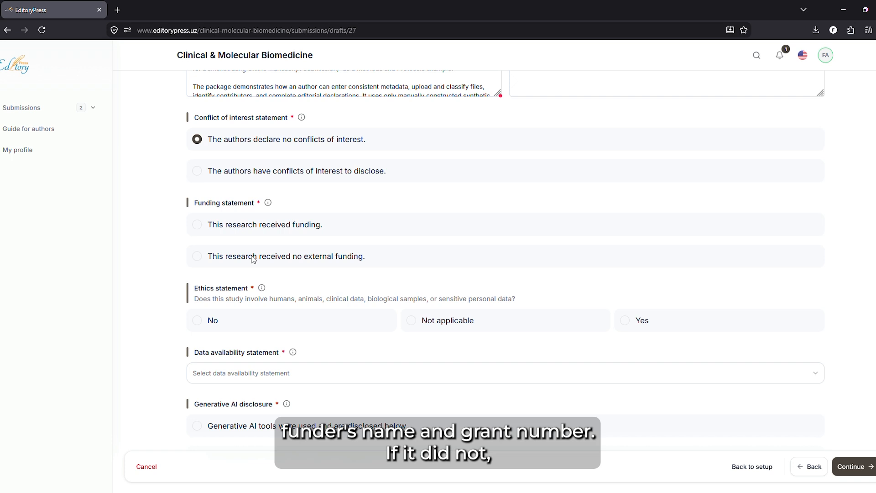
pyautogui.click(253, 256)
# Answer Yes for the ethics statement and fill its details with the statements copied from 10_Ethics_and_Data_Statements_DEMO
pyautogui.scroll(-2, 252, 258)
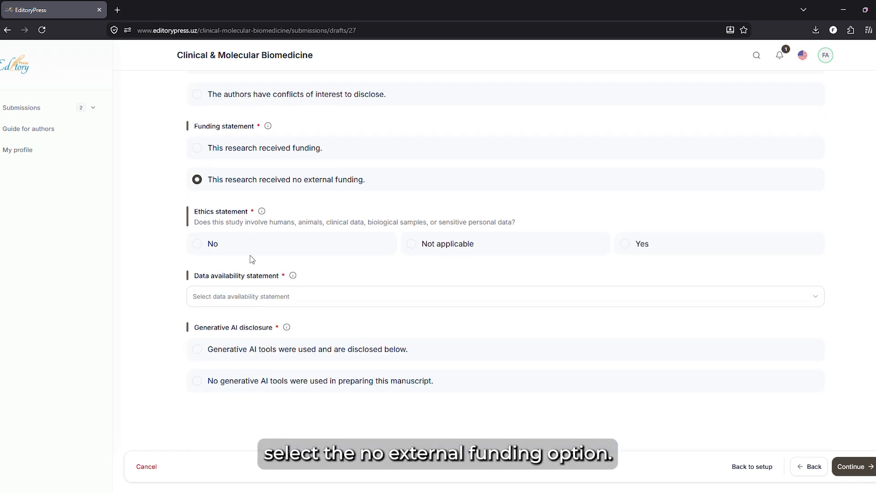
pyautogui.click(637, 247)
pyautogui.hotkey('alt', 'Tab')
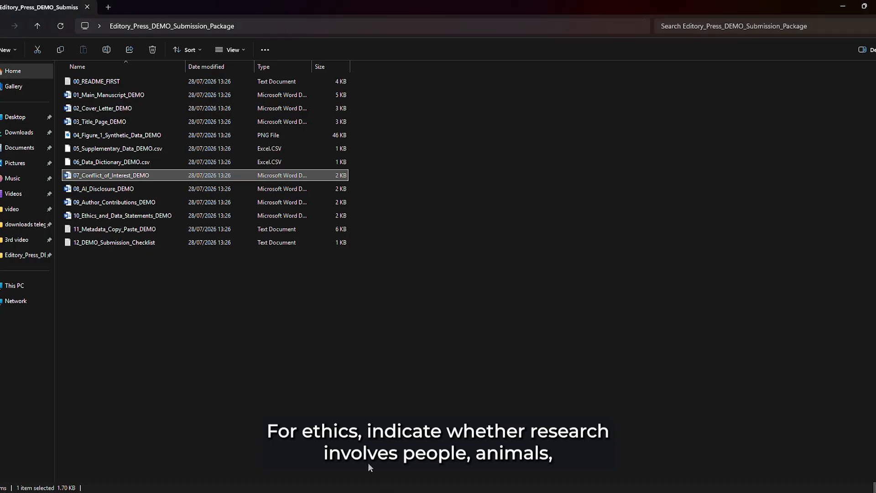
pyautogui.doubleClick(150, 215)
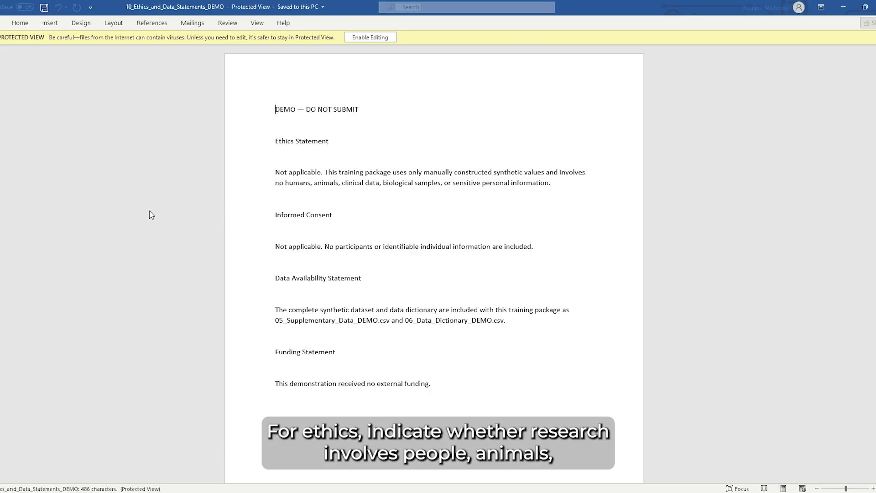
pyautogui.moveTo(265, 137); pyautogui.dragTo(477, 381)
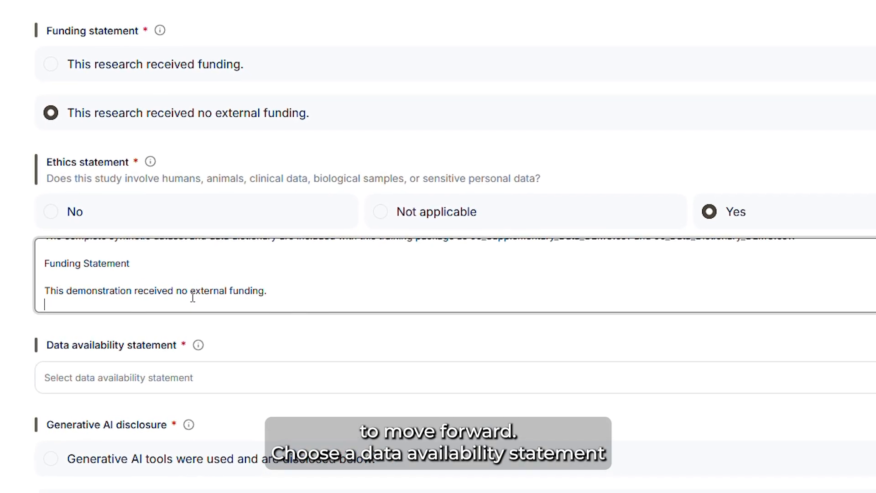
# Set the data availability statement to "Not applicable."
pyautogui.click(203, 381)
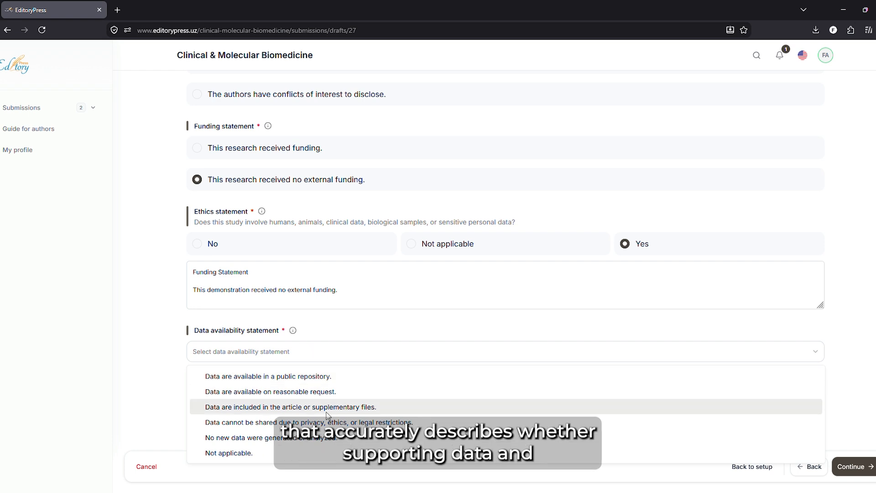
pyautogui.click(312, 376)
pyautogui.scroll(-2, 326, 320)
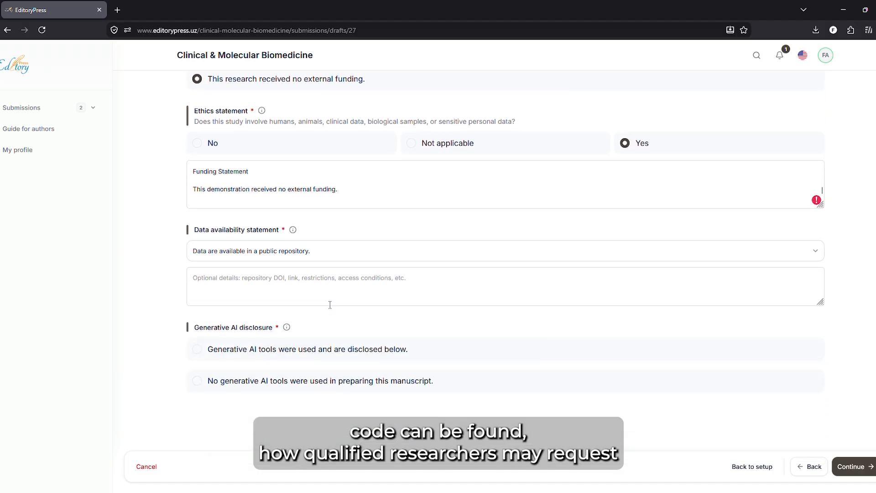
pyautogui.click(301, 255)
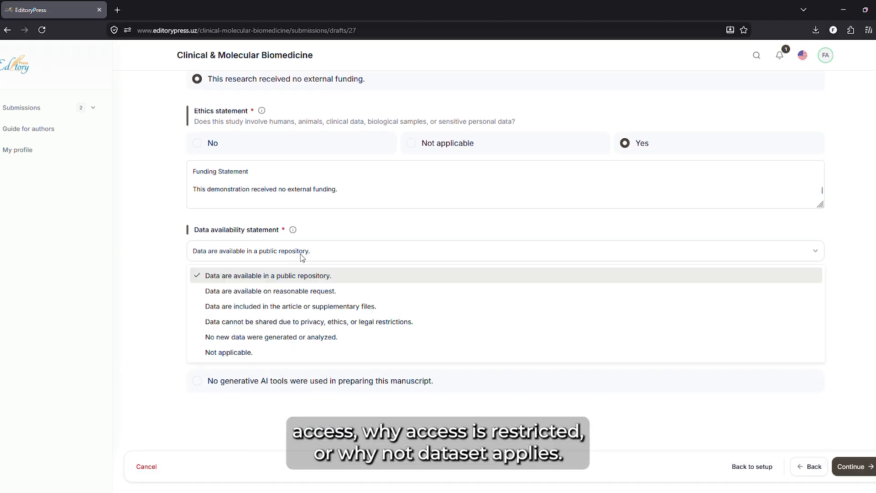
pyautogui.click(281, 351)
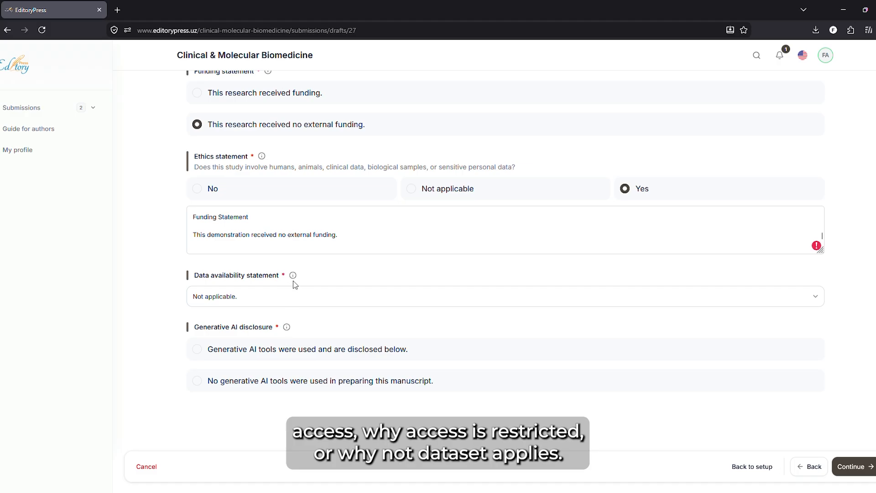
# Declare that generative AI tools were used and fill the disclosure details with the full text copied from 08_AI_Disclosure_DEMO
pyautogui.click(244, 352)
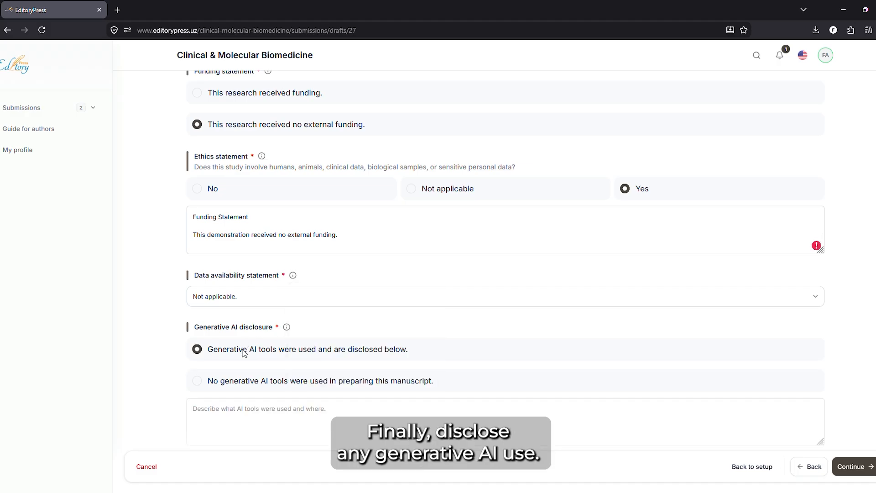
pyautogui.hotkey('alt', 'Tab')
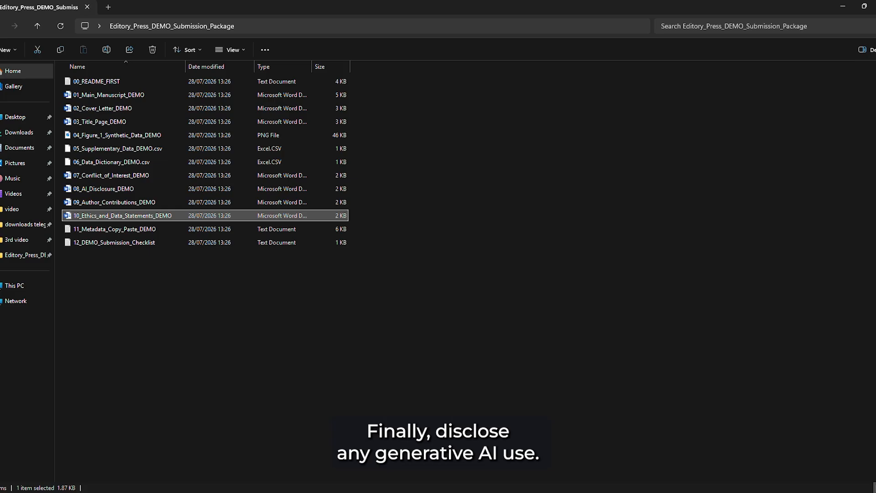
pyautogui.doubleClick(131, 188)
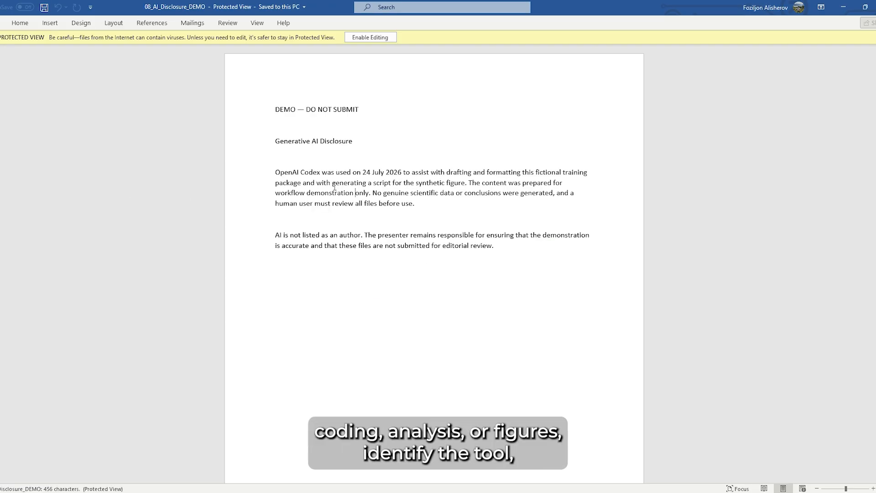
pyautogui.moveTo(262, 111); pyautogui.dragTo(525, 257)
pyautogui.hotkey('ctrl', 'c')
pyautogui.click(412, 492)
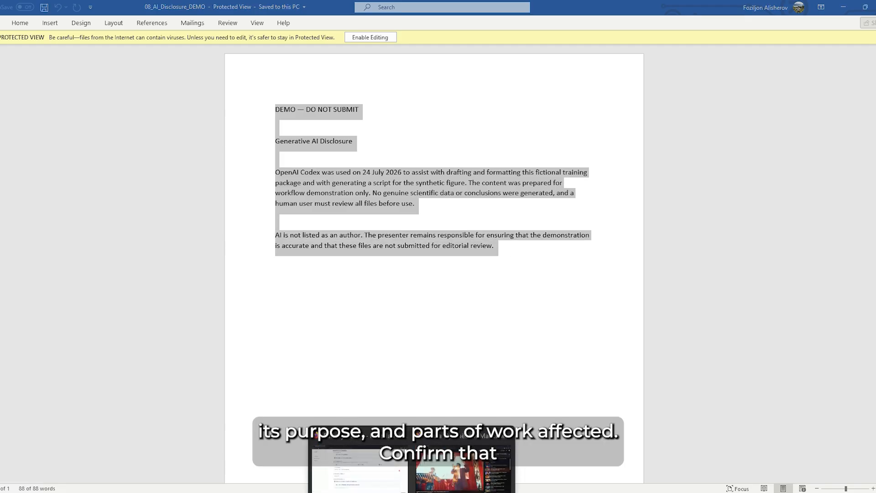
pyautogui.click(393, 476)
pyautogui.click(319, 414)
pyautogui.hotkey('ctrl', 'v')
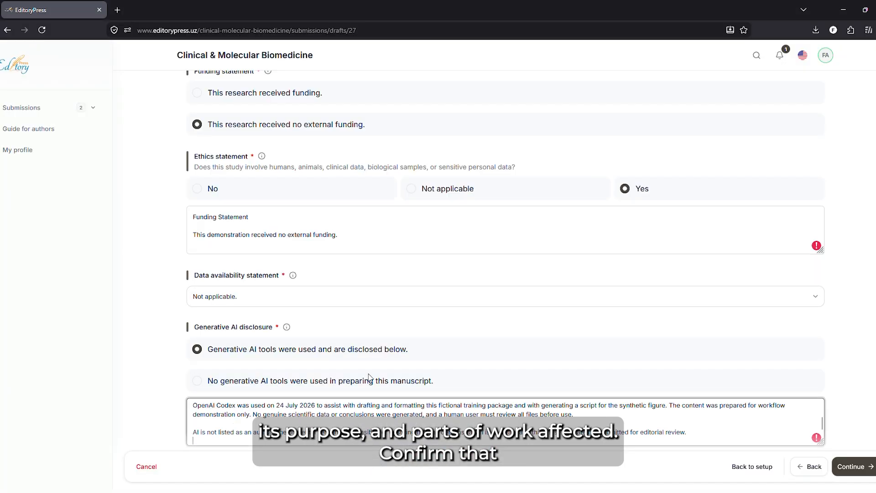
# Check the completed declarations, save them and continue to the Review stage
pyautogui.scroll(3, 384, 366)
pyautogui.scroll(5, 385, 366)
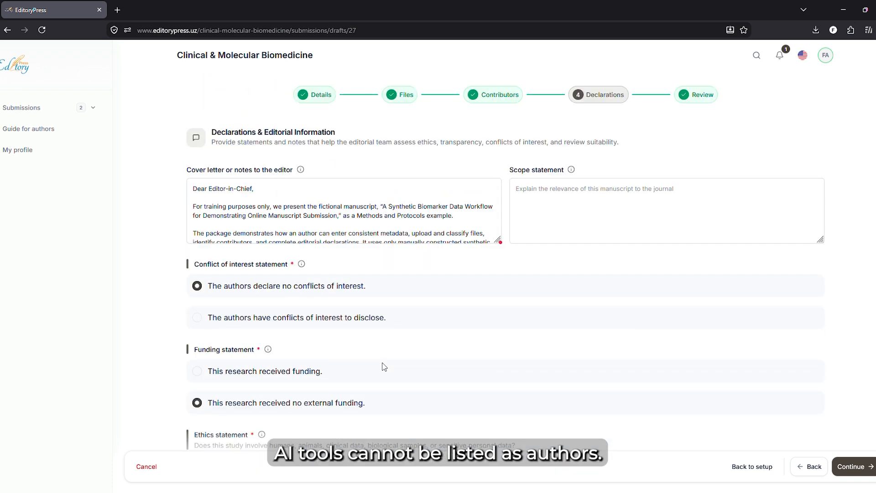
pyautogui.scroll(-7, 384, 366)
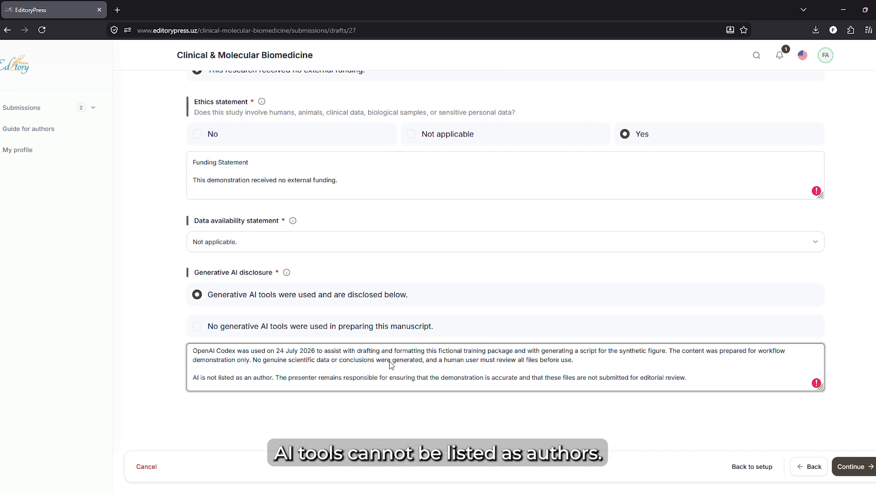
pyautogui.click(861, 472)
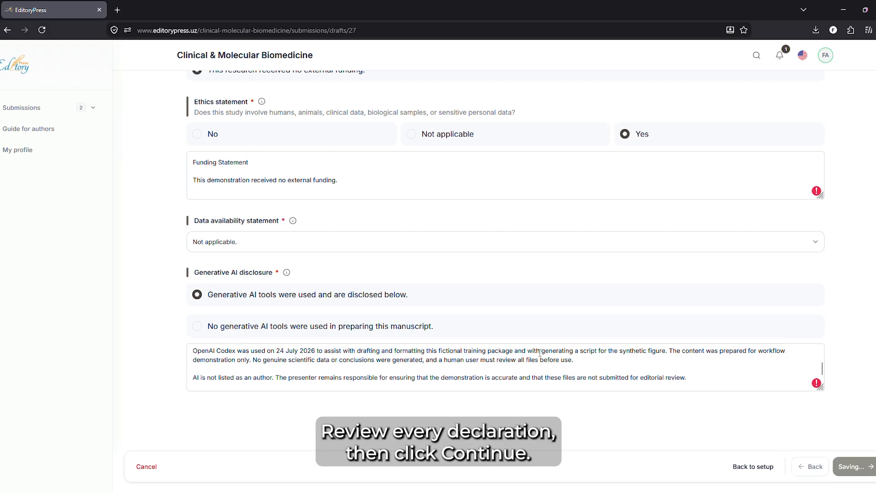
# Open the Manuscript details and Uploaded files sections for editing from the review, returning to the review each time
pyautogui.click(794, 176)
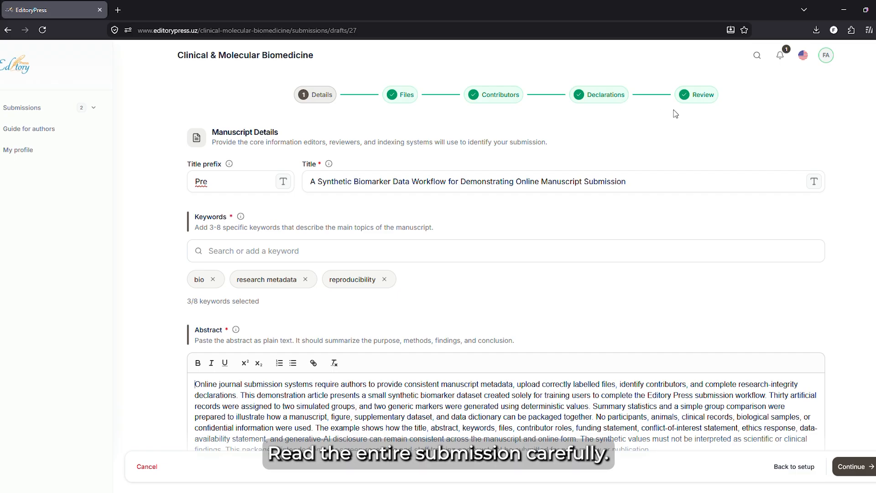
pyautogui.click(689, 100)
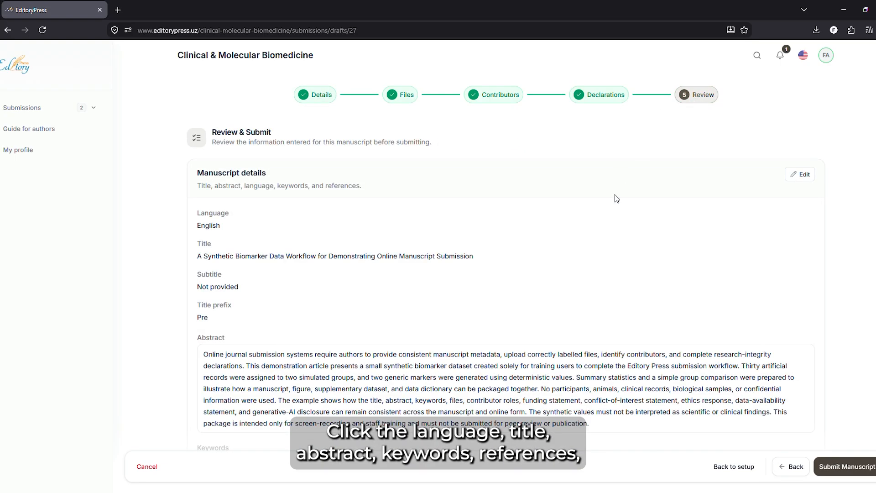
pyautogui.scroll(-7, 616, 198)
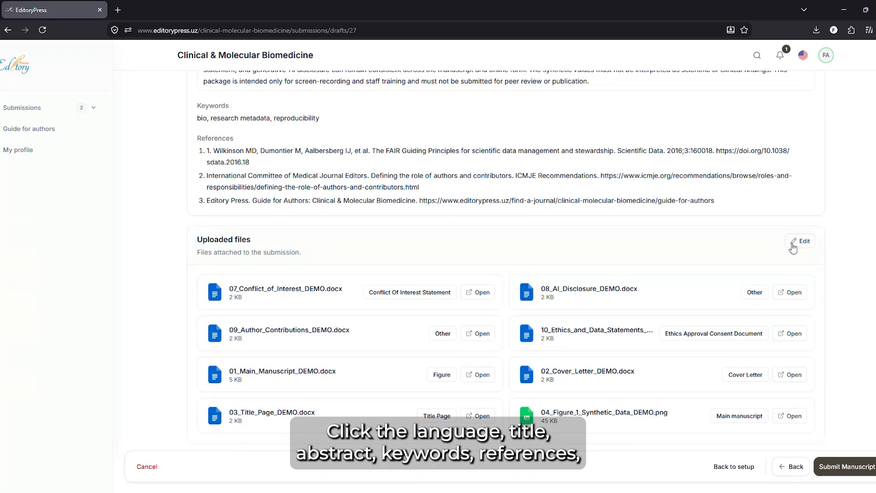
pyautogui.click(796, 245)
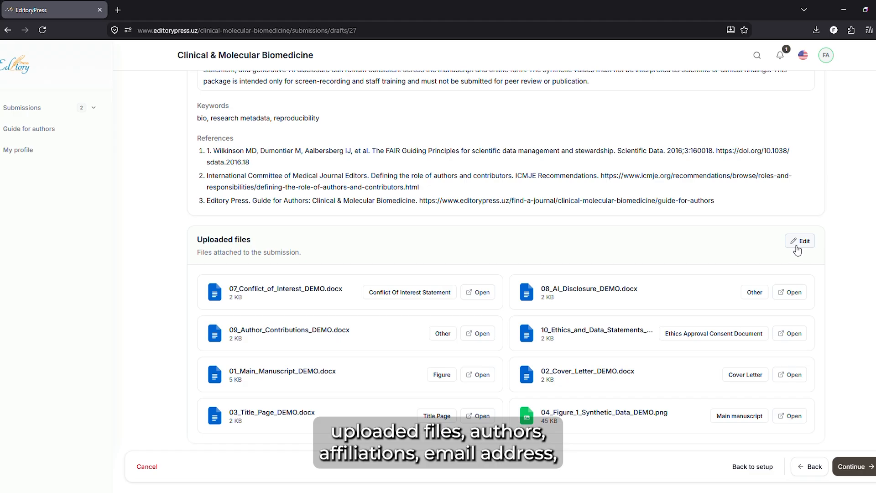
pyautogui.scroll(4, 733, 136)
pyautogui.scroll(1, 730, 138)
pyautogui.click(703, 96)
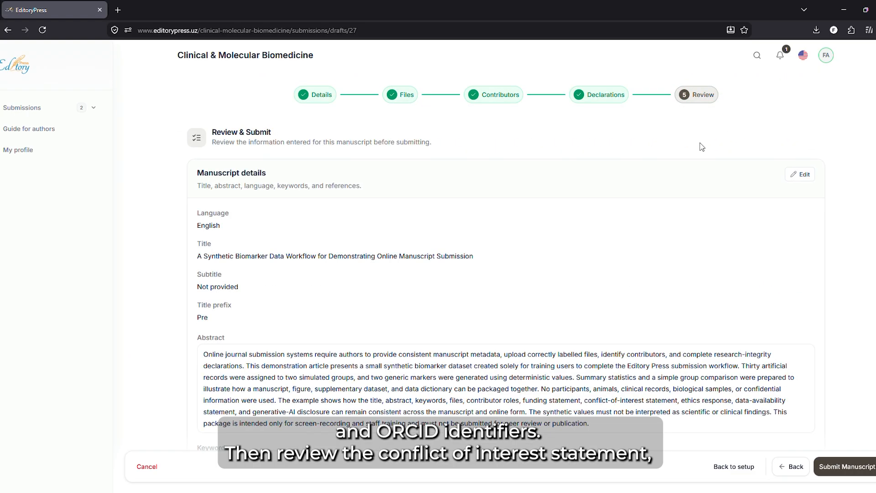
# Examine the uploaded files, contributors, declarations, generative AI disclosure and cover letter in the submission review
pyautogui.scroll(-7, 694, 174)
pyautogui.scroll(-8, 696, 178)
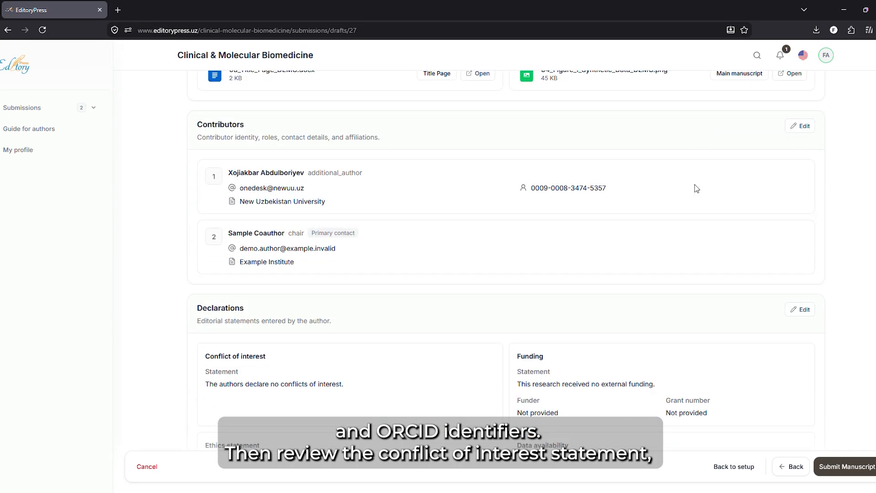
pyautogui.scroll(-4, 697, 188)
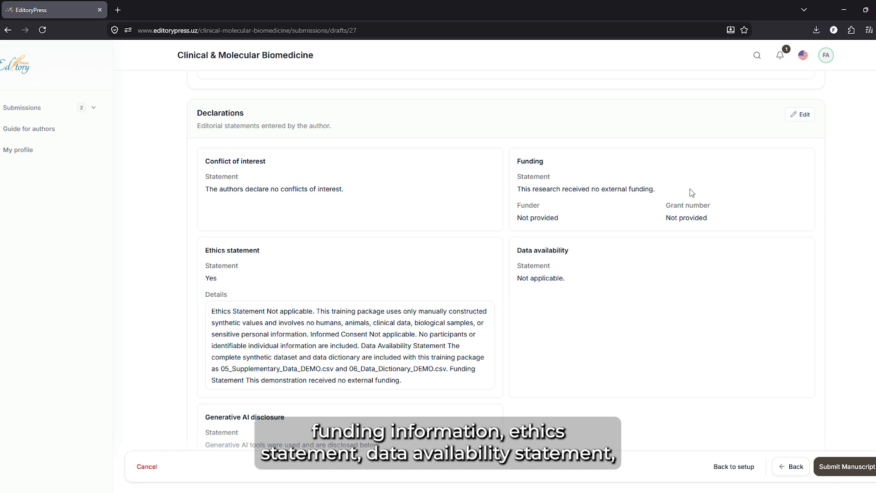
pyautogui.scroll(-5, 556, 225)
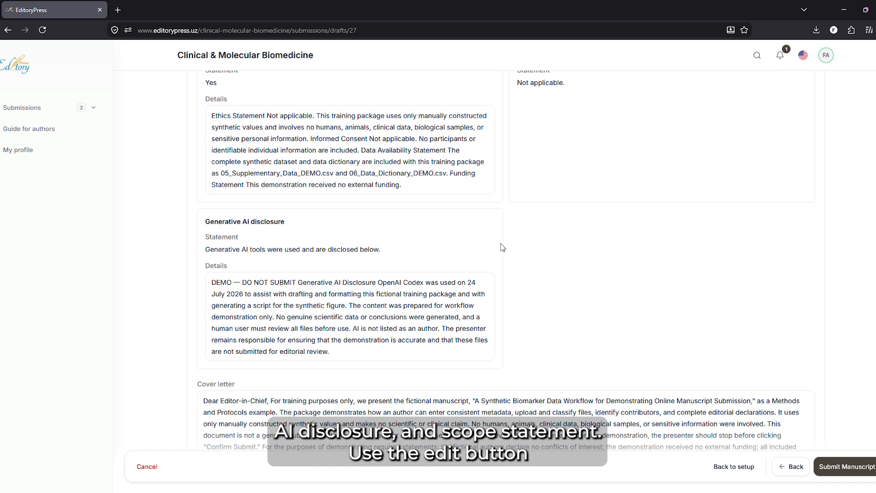
pyautogui.scroll(-3, 382, 263)
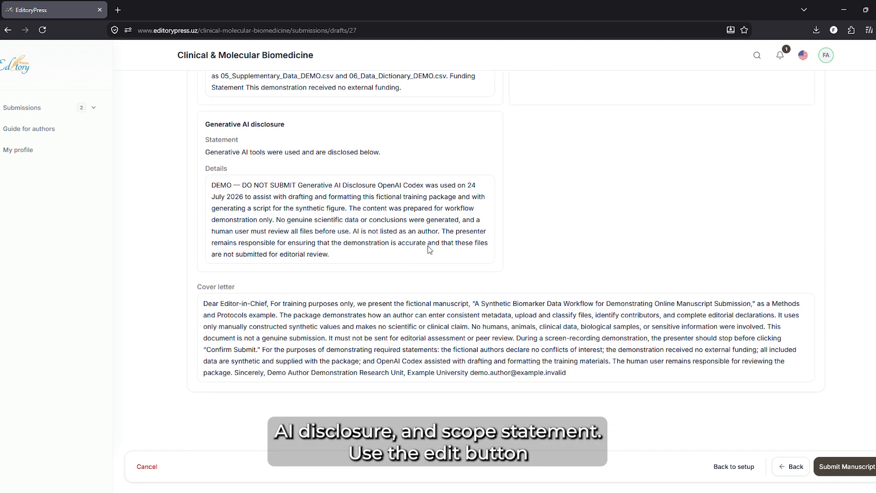
pyautogui.doubleClick(423, 231)
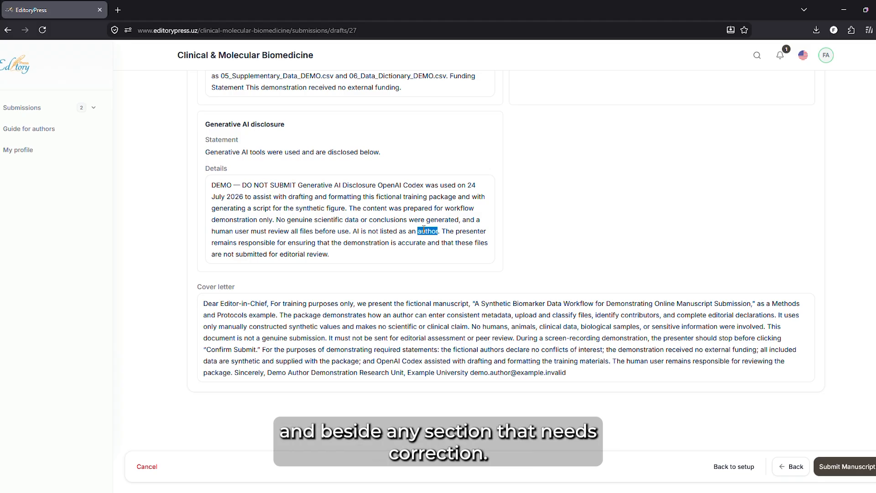
pyautogui.tripleClick(517, 326)
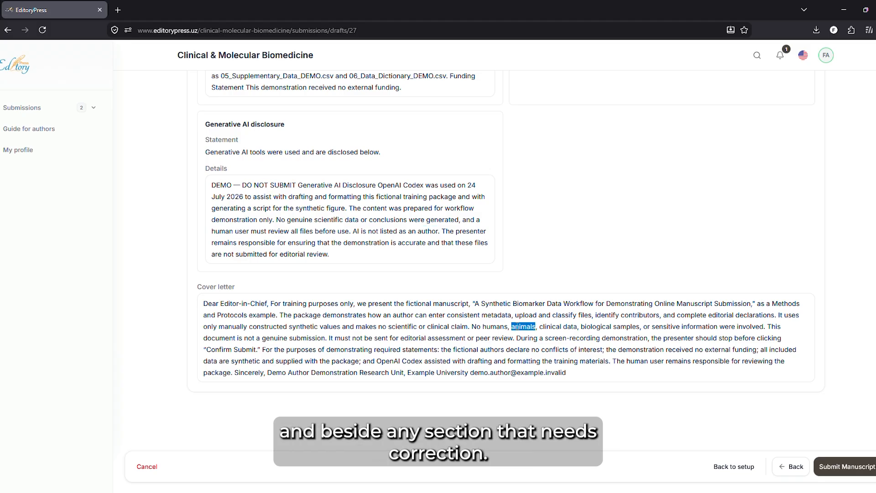
pyautogui.click(520, 327)
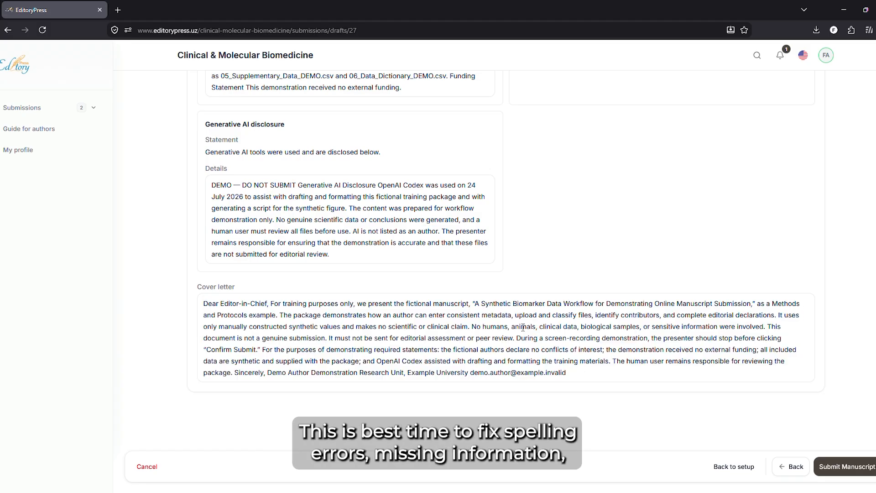
# Submit the manuscript to the editorial office and confirm the submission
pyautogui.click(842, 470)
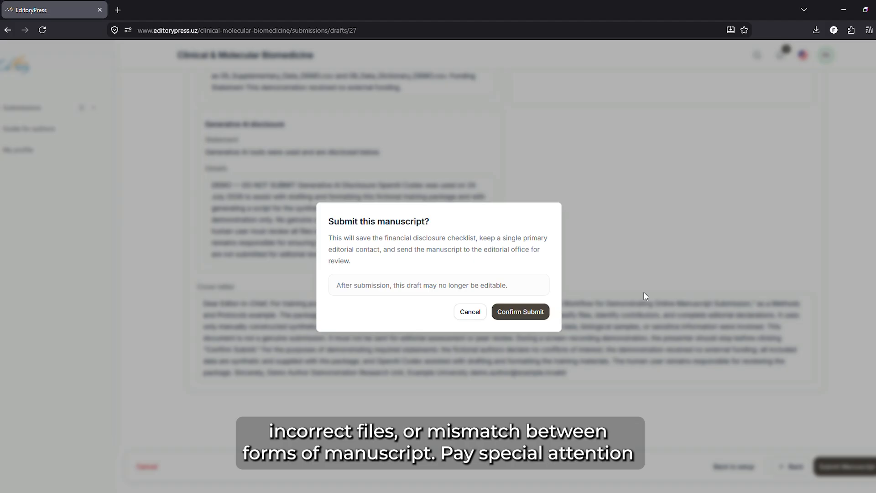
pyautogui.click(515, 314)
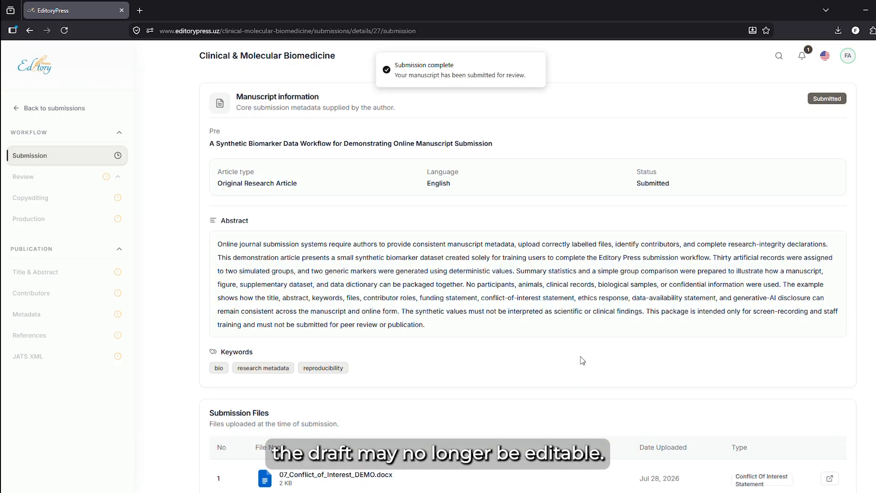
# Examine the submitted manuscript's files, discussions, references and contributors, and check the notifications
pyautogui.scroll(-15, 565, 327)
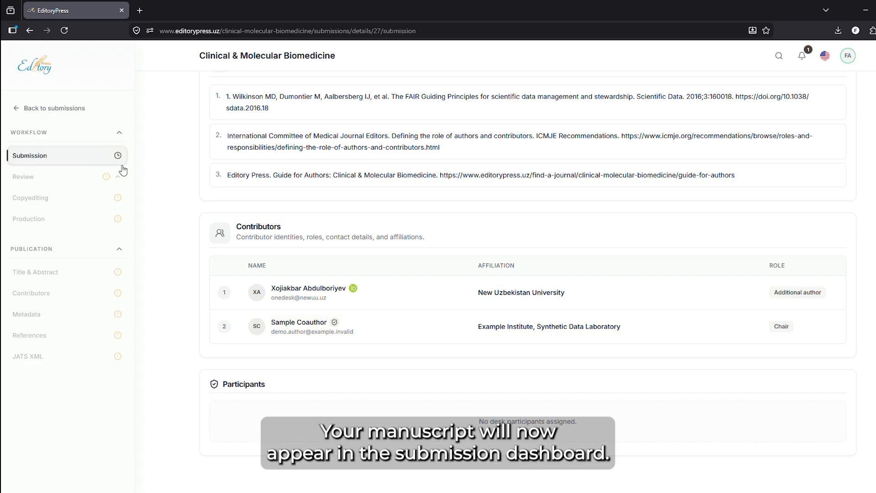
pyautogui.scroll(12, 520, 166)
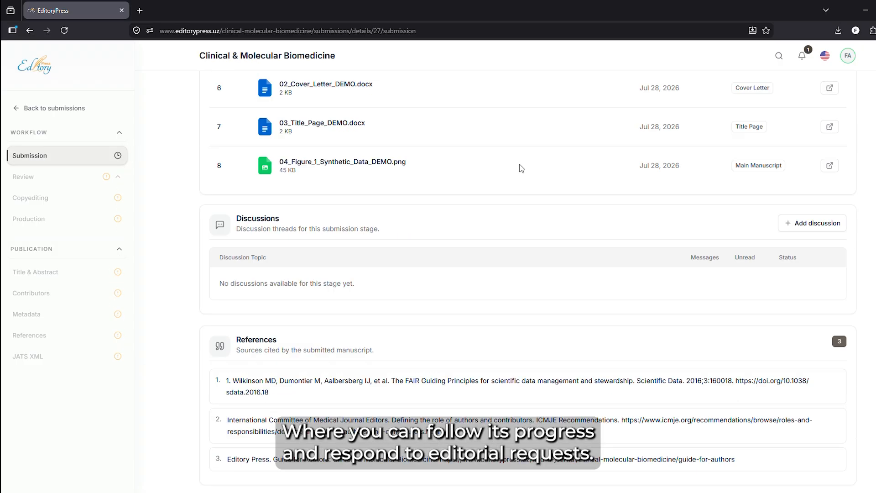
pyautogui.click(799, 56)
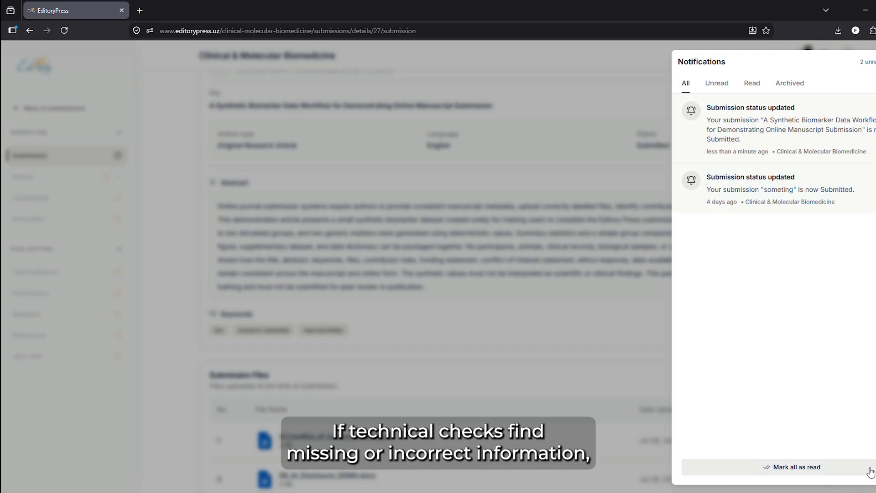
pyautogui.click(496, 176)
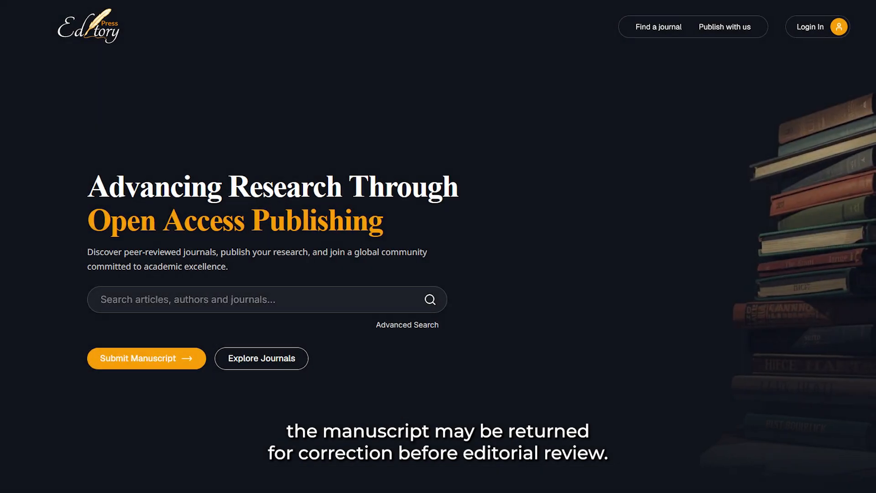